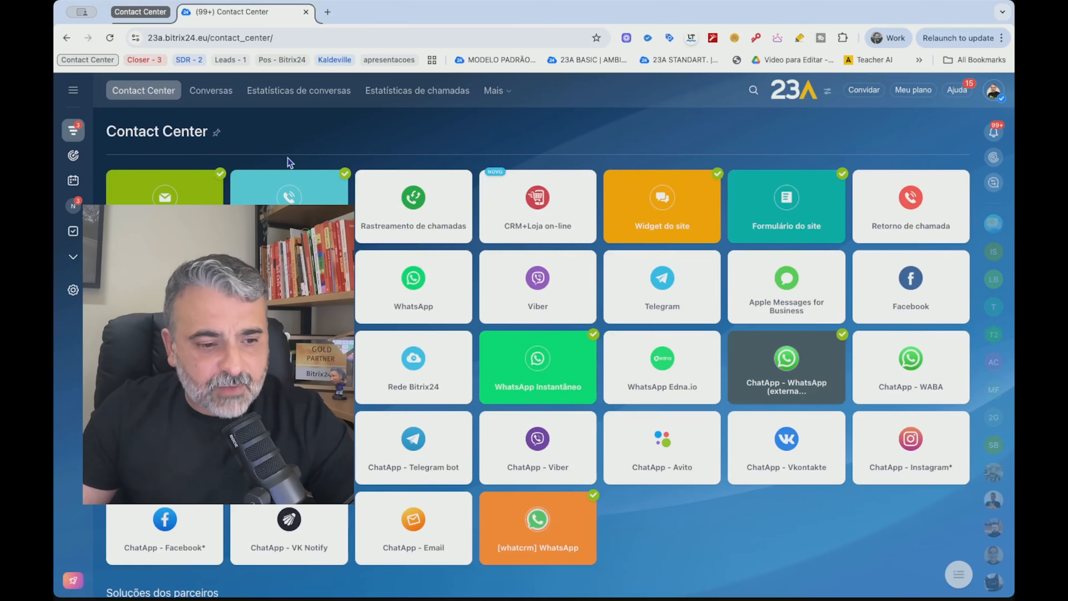
left_click(513, 362)
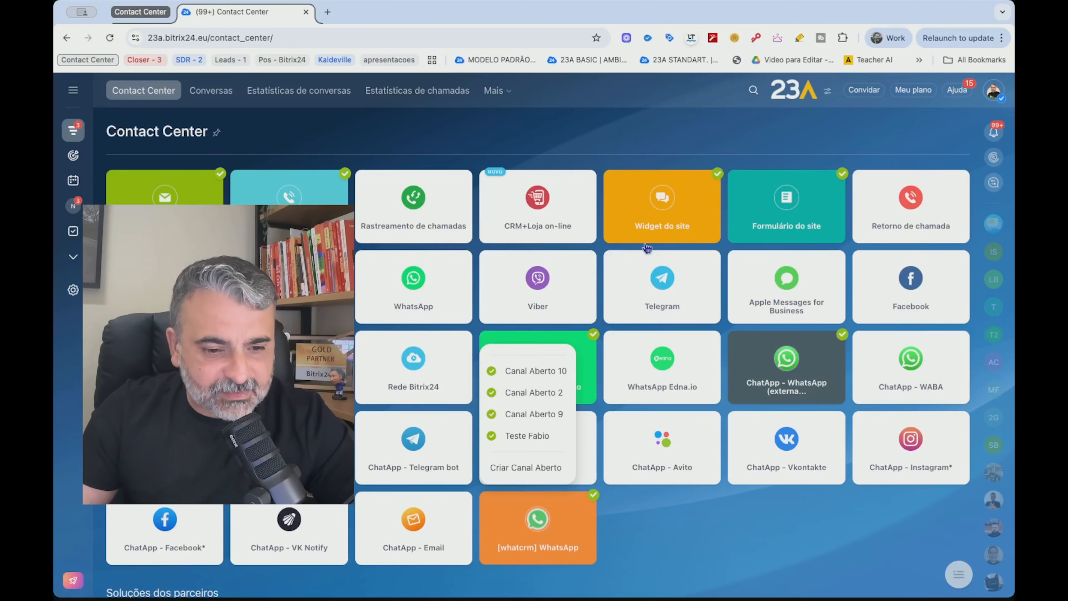
left_click(518, 367)
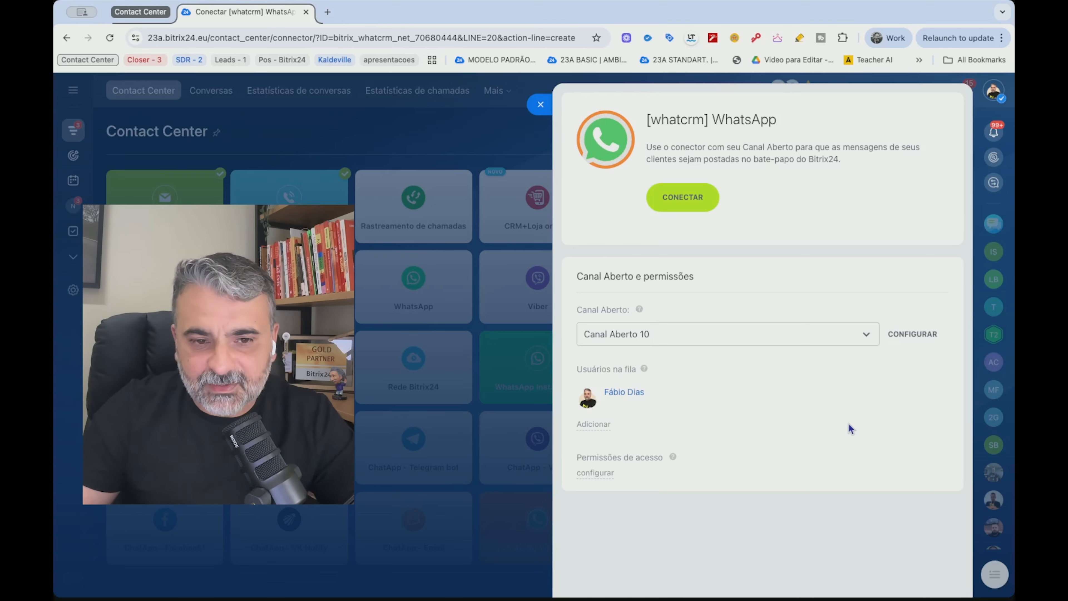
left_click(540, 105)
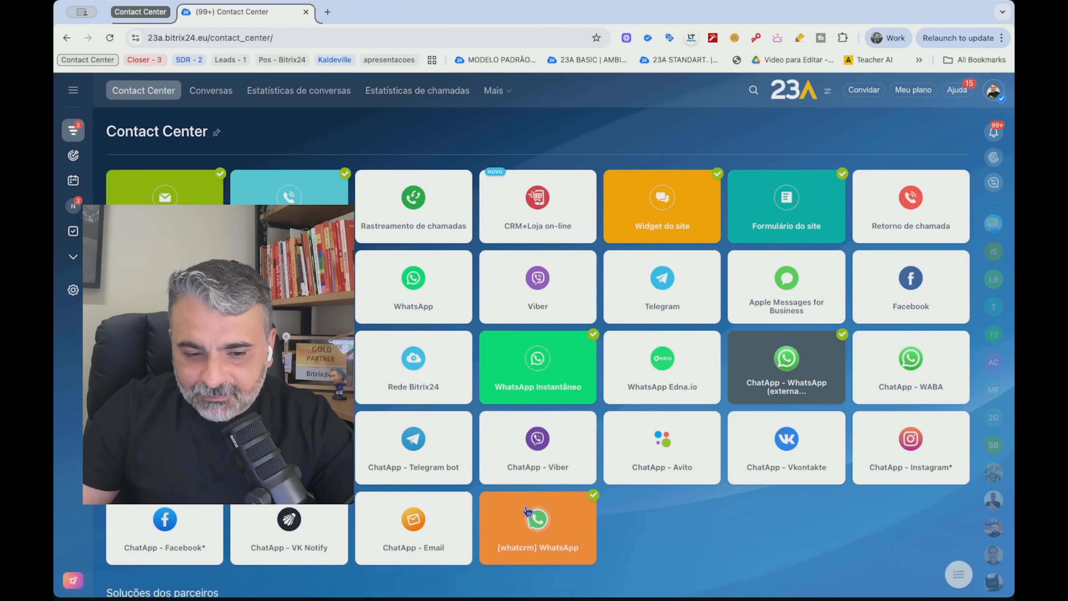
Open the configuration of Canal Aberto 10 from the [whatcrm] WhatsApp connector
left_click(542, 529)
left_click(537, 371)
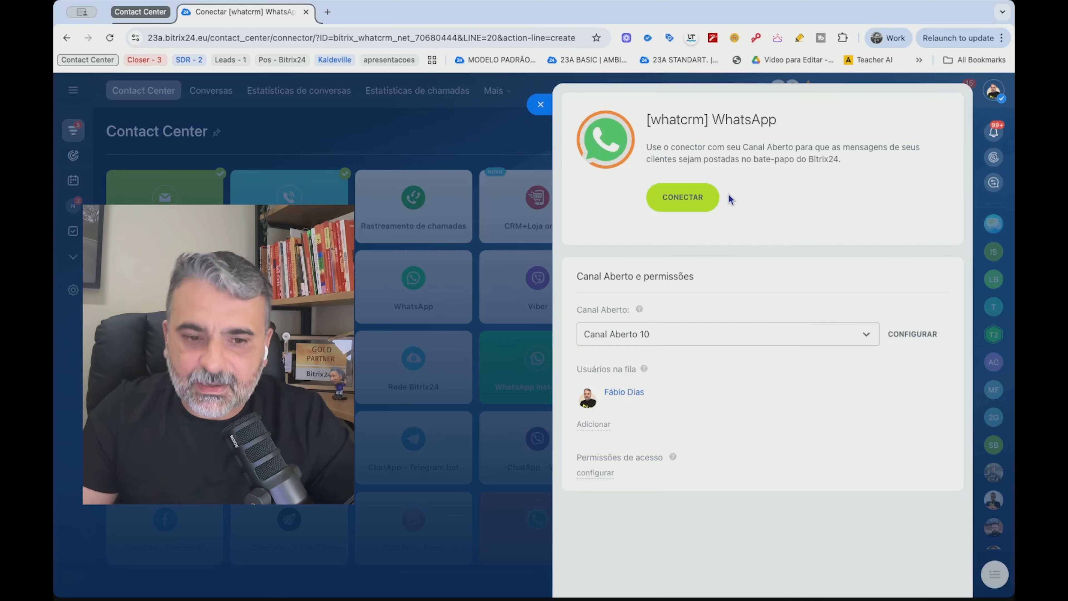
left_click(910, 334)
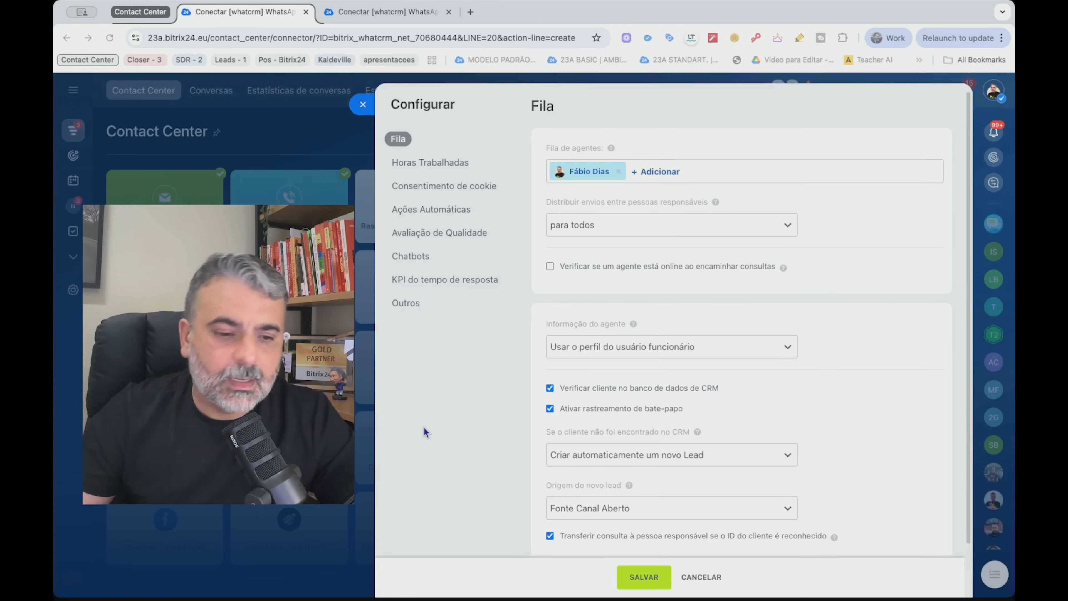
key("super+l")
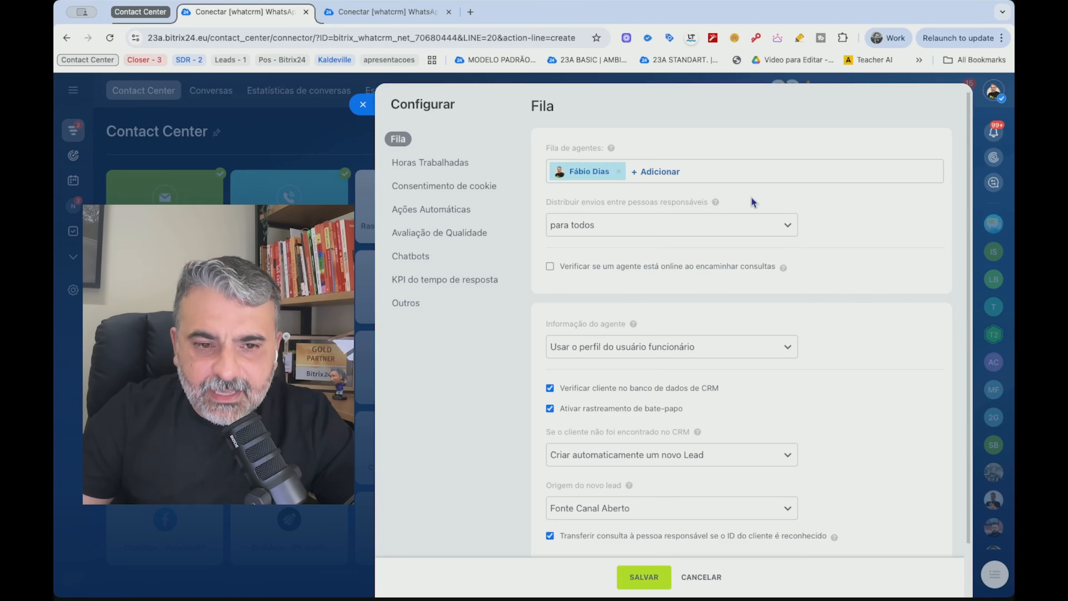
Add the first, third and fourth people in the suggestion list to the channel's agent queue
left_click(668, 172)
left_click(609, 208)
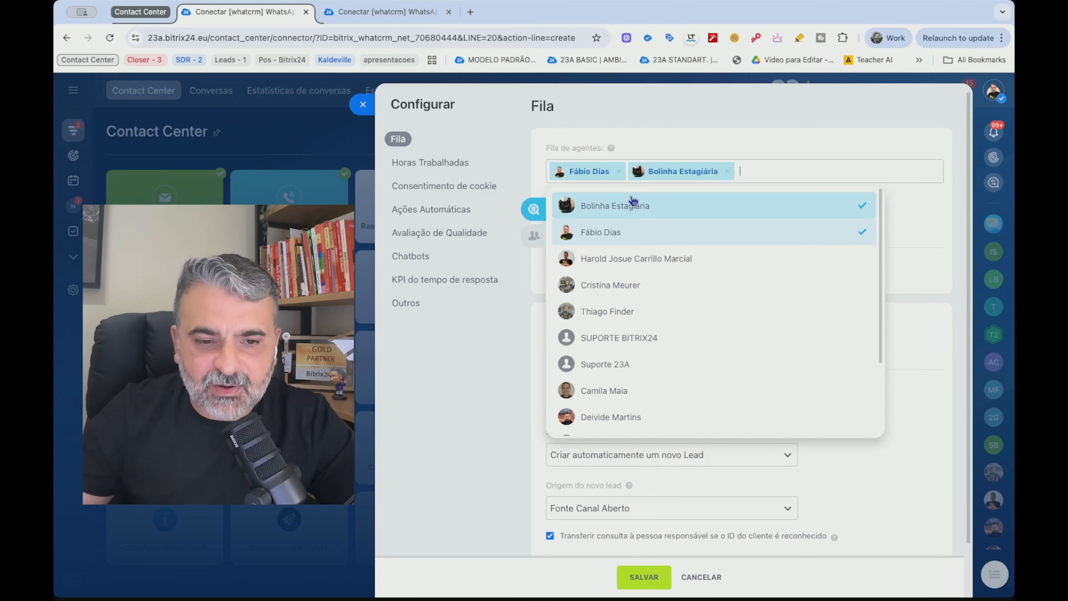
left_click(655, 260)
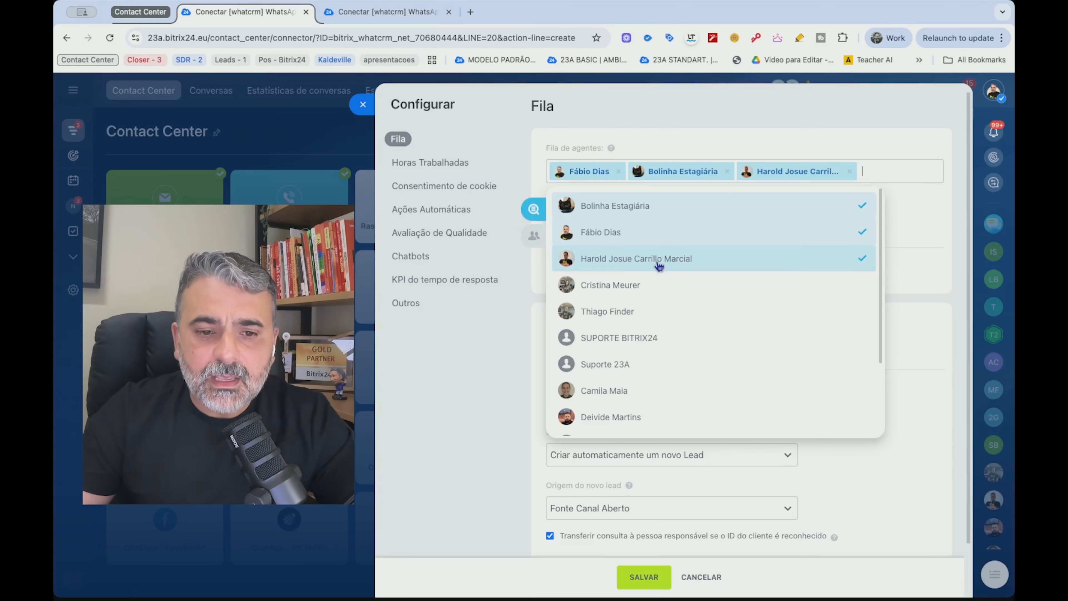
left_click(654, 285)
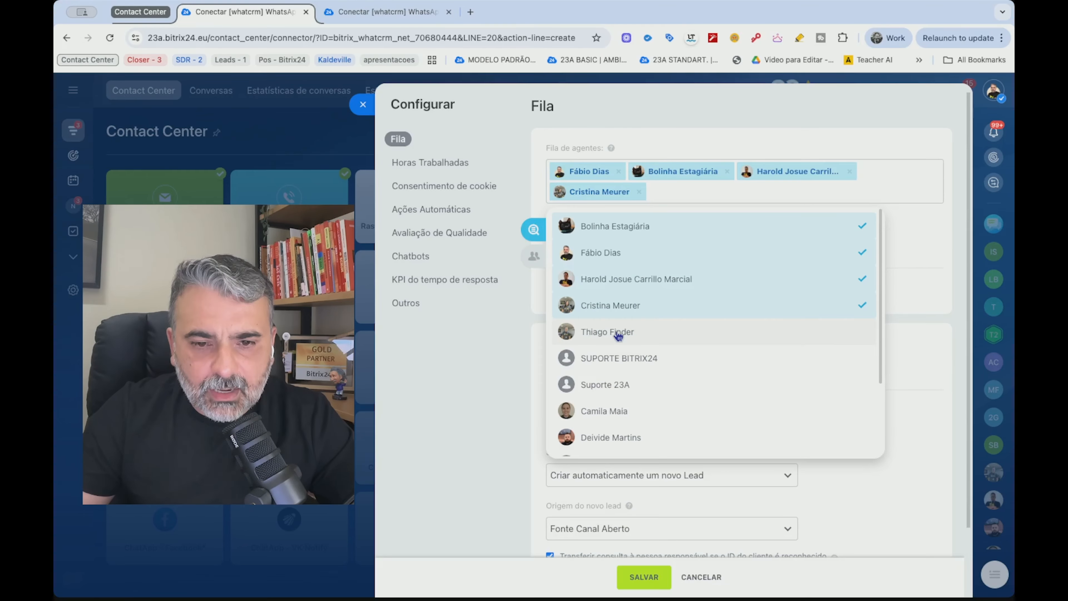
key("Escape")
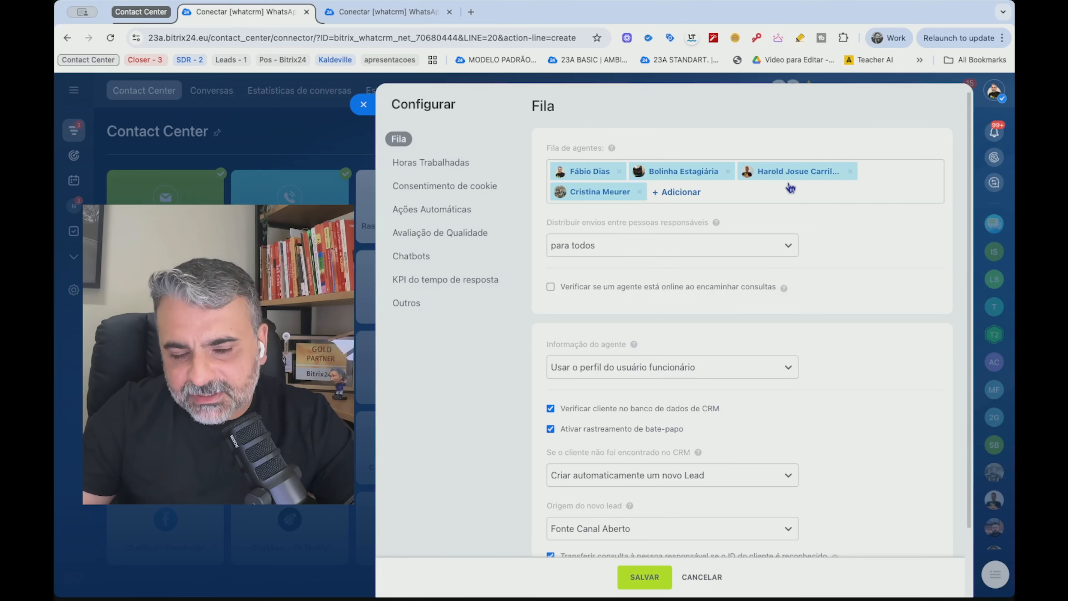
Set the distribution of queries among responsible people to "uniformemente"
left_click_drag(563, 221, 706, 224)
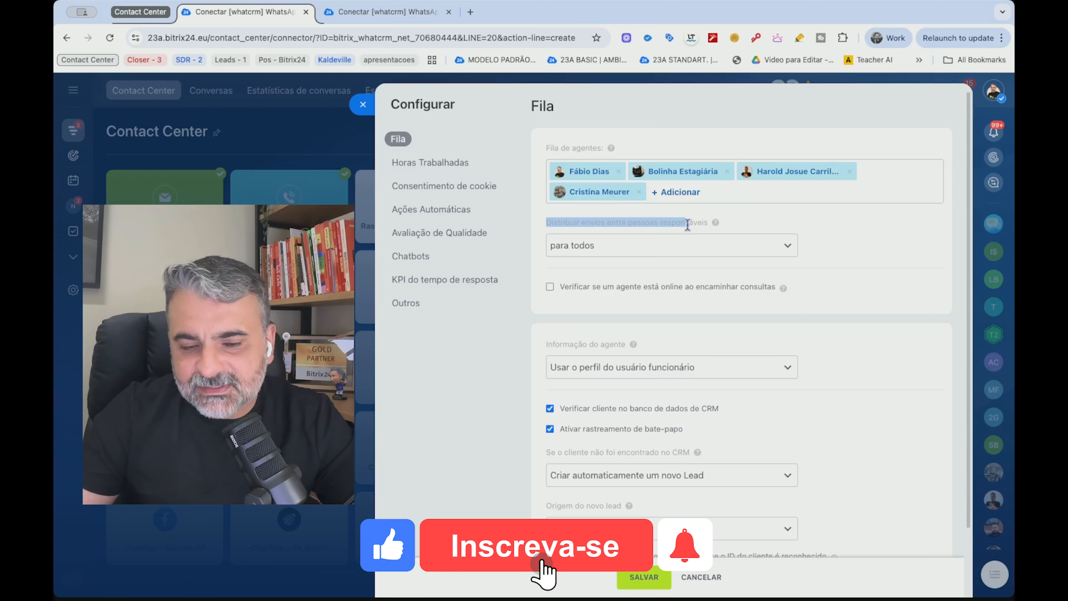
left_click(830, 232)
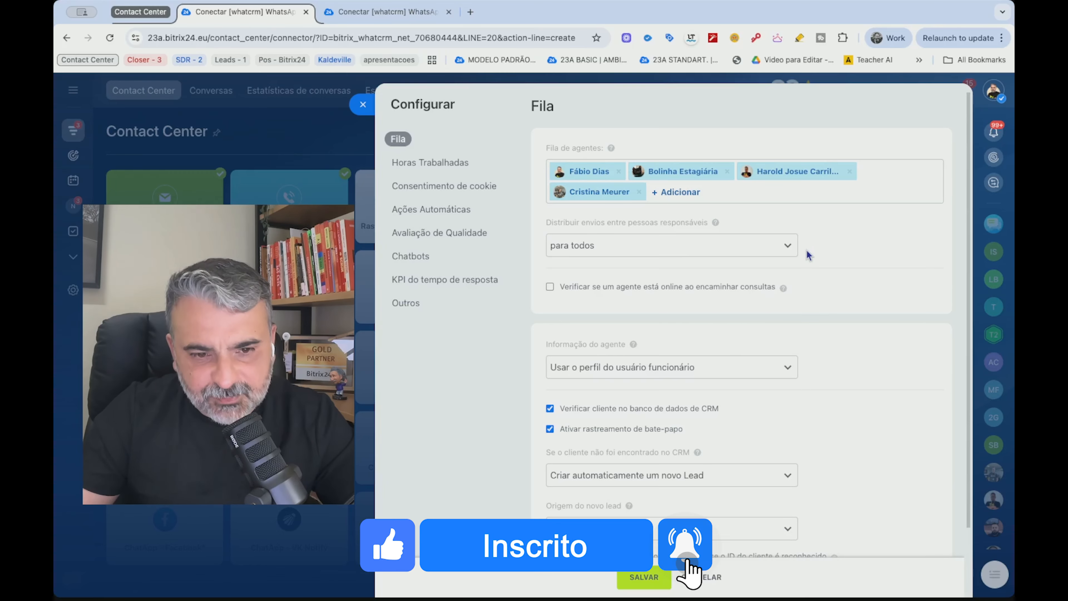
left_click(741, 252)
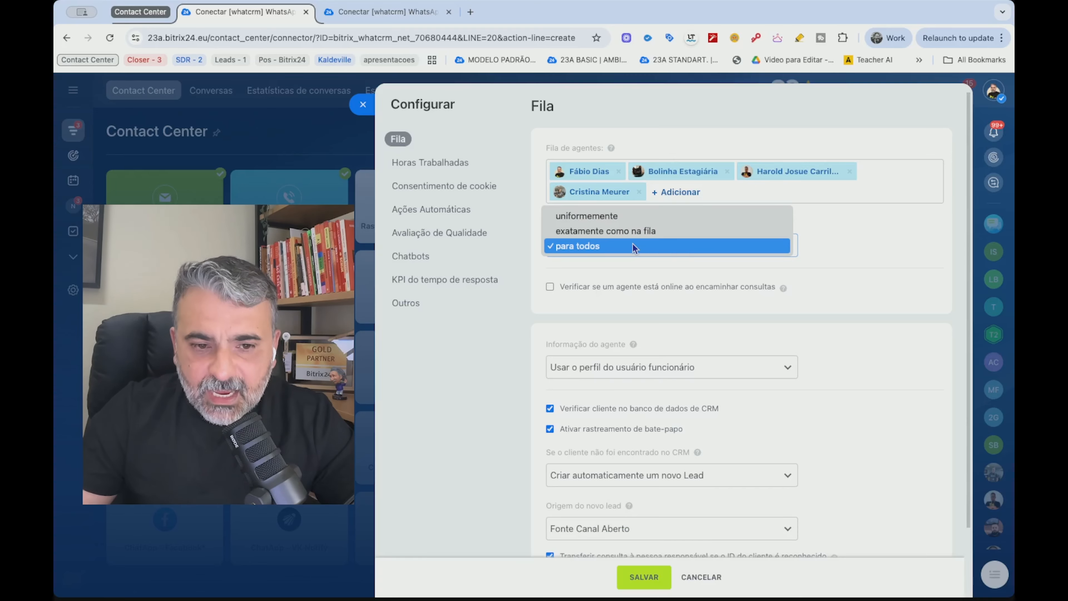
left_click(639, 215)
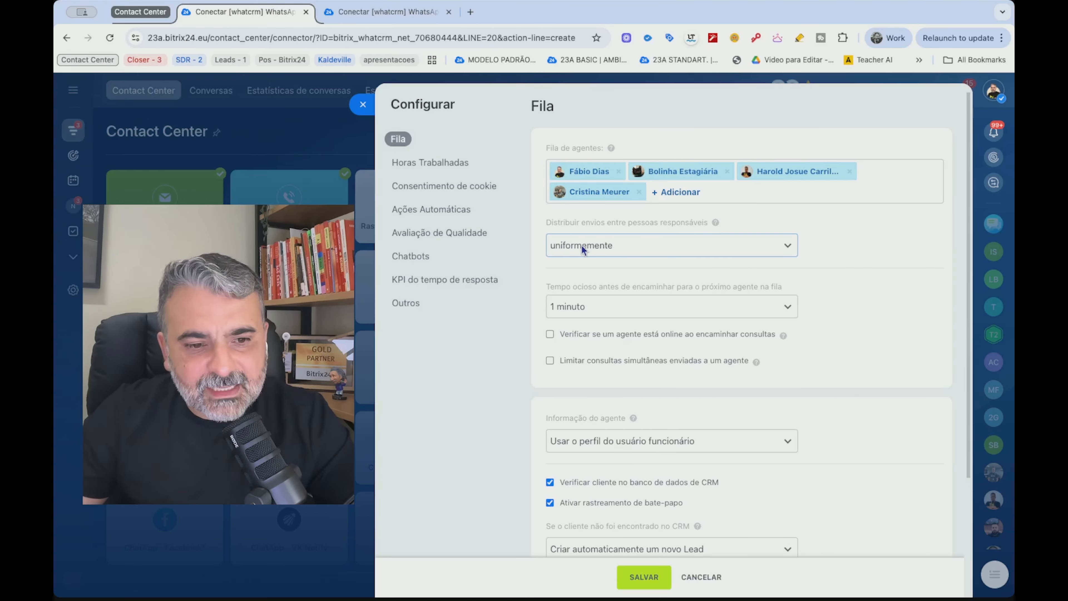
left_click(611, 249)
left_click(611, 248)
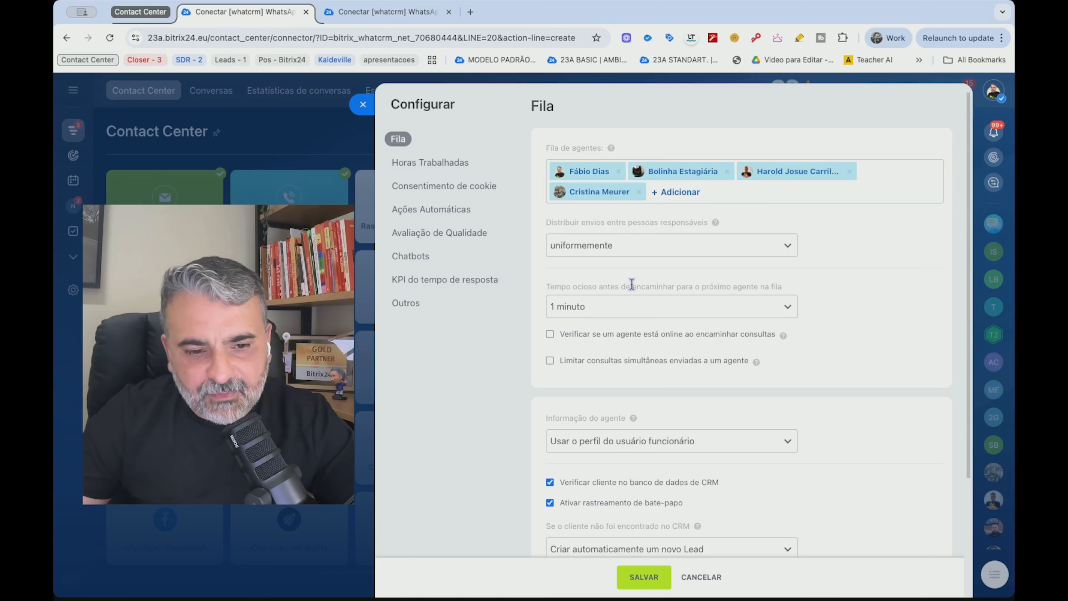
Set the idle time before forwarding a query to the next agent in the queue to 5 minutos
left_click_drag(547, 286, 786, 296)
left_click(723, 300)
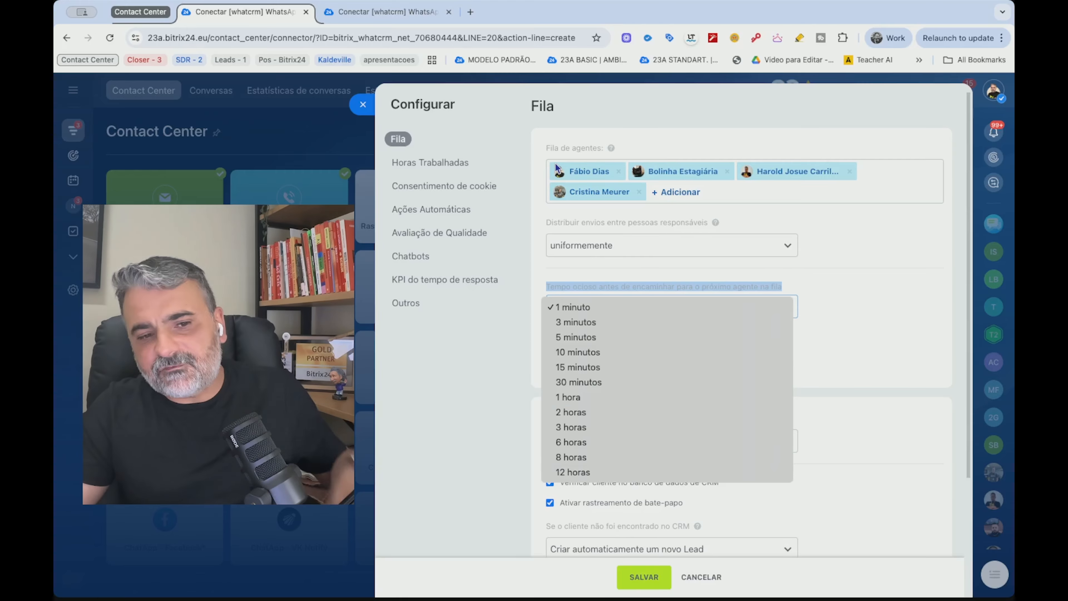
left_click(618, 308)
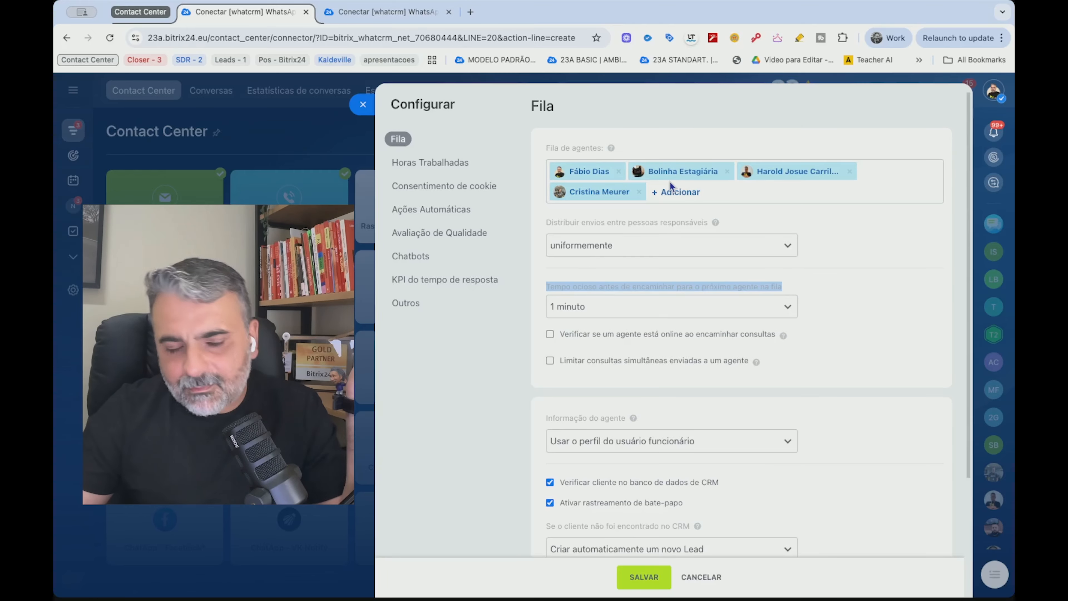
left_click(634, 304)
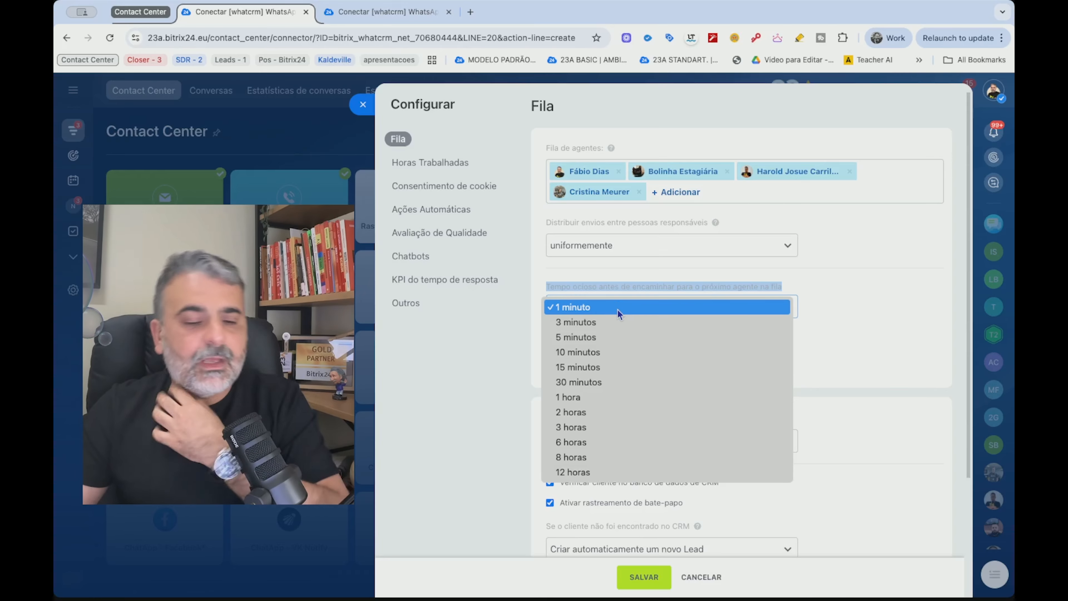
left_click(850, 324)
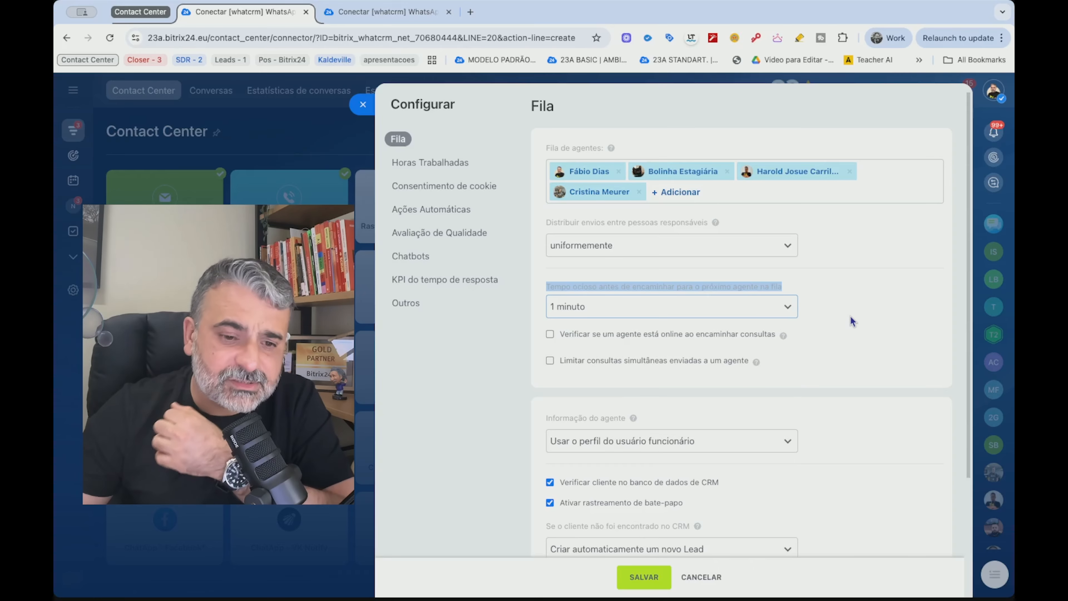
left_click(563, 311)
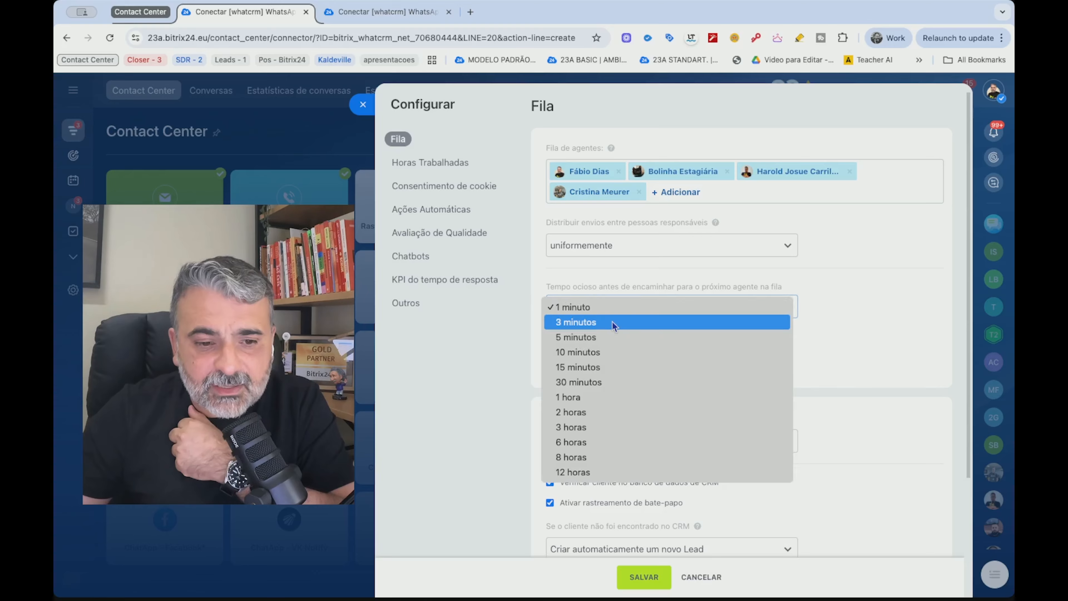
left_click(615, 336)
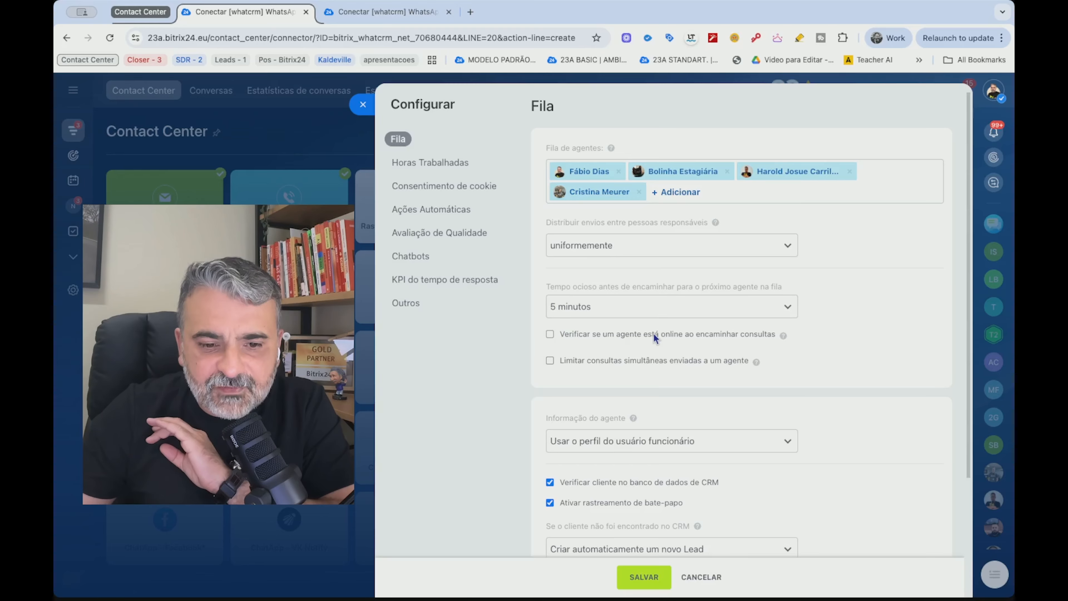
Enable the agent online check for routing queries and view the work-day status in the profile menu of the other Contact Center page
mouse_move(783, 337)
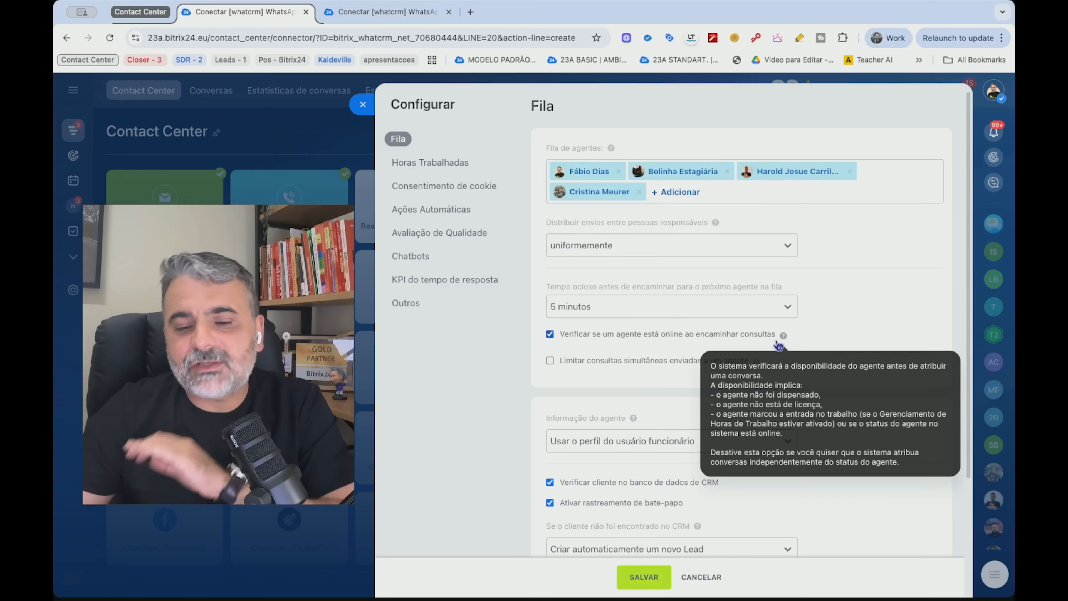
left_click(380, 12)
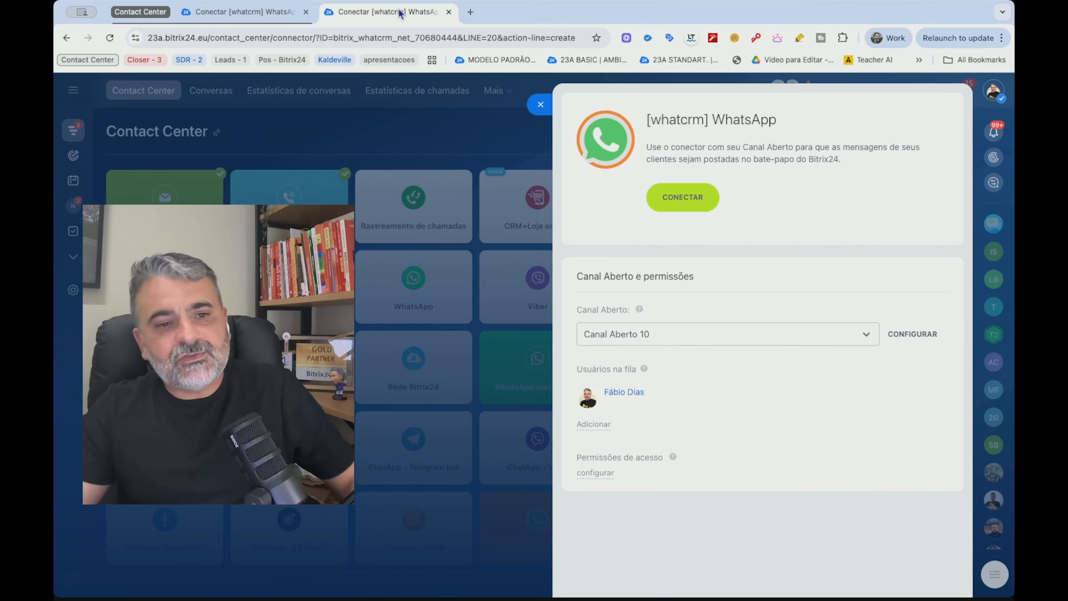
left_click(542, 105)
left_click(993, 91)
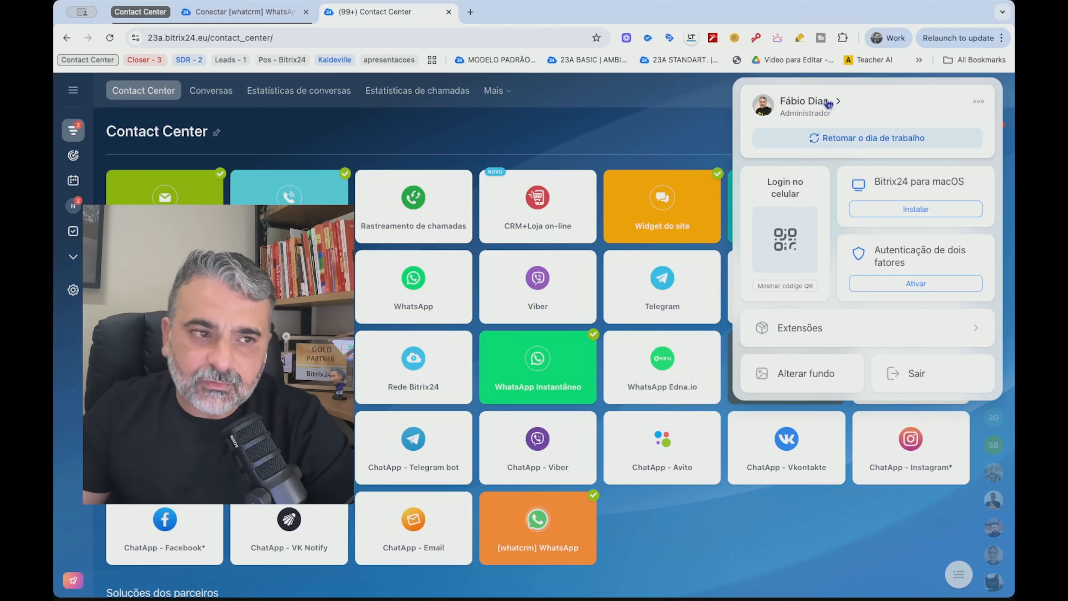
left_click(244, 11)
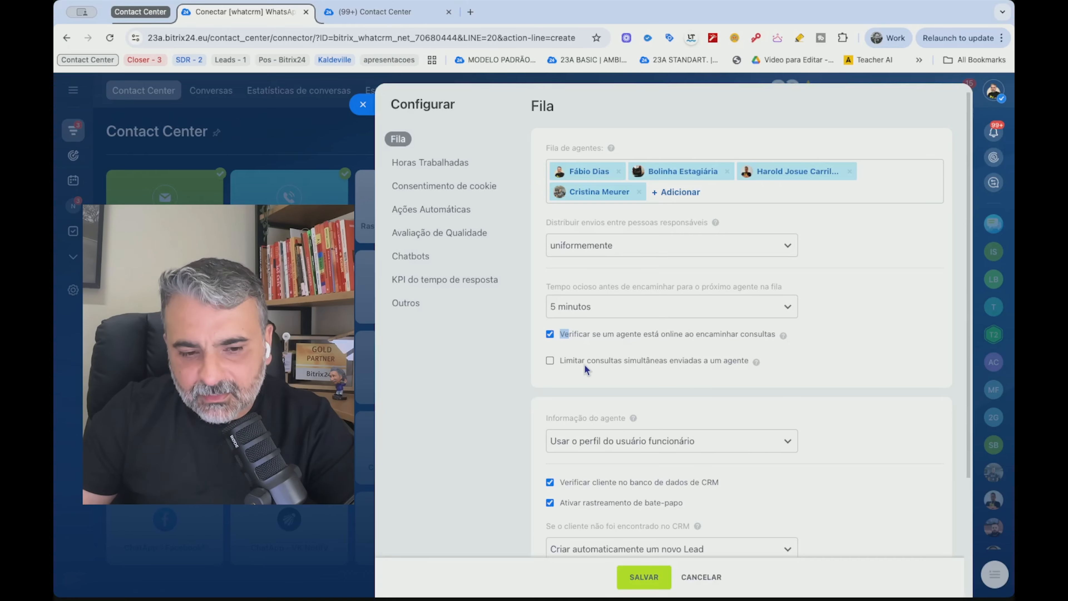
Enable the limit on simultaneous queries sent to an agent, with a maximum of 2 per agent
left_click(772, 366)
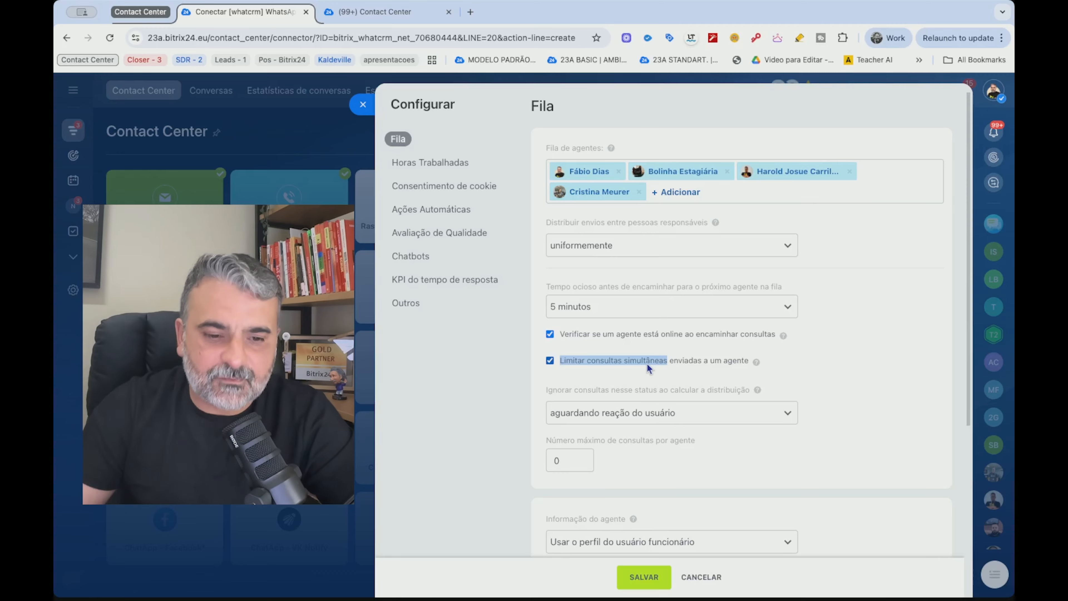
left_click_drag(552, 439, 706, 451)
left_click(719, 454)
left_click_drag(584, 457, 530, 456)
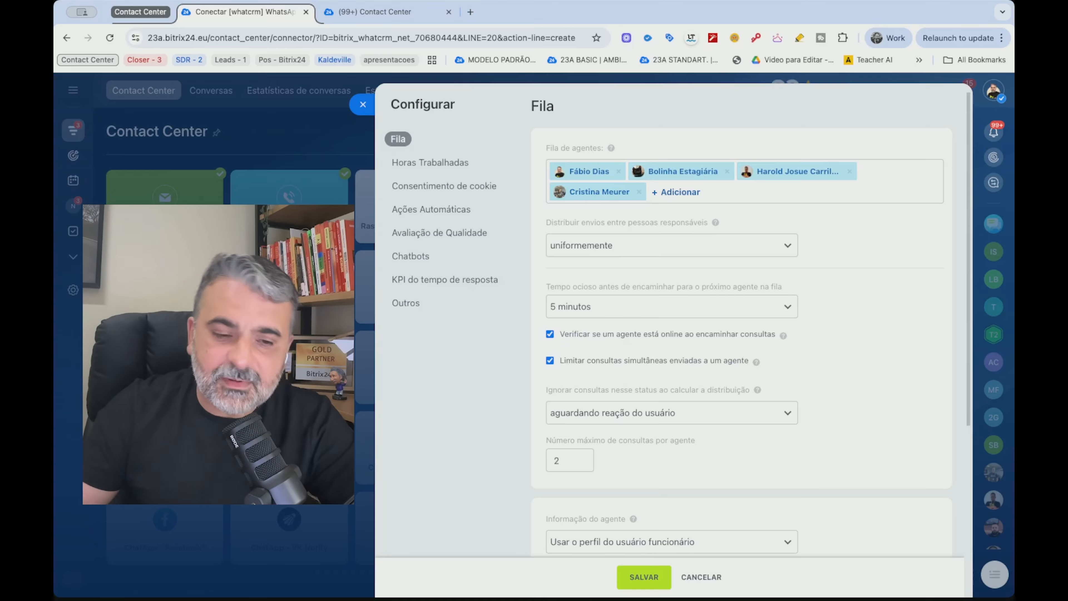
Change the query distribution among responsible people to "exatamente como na fila" and review the idle time before forwarding
left_click(685, 246)
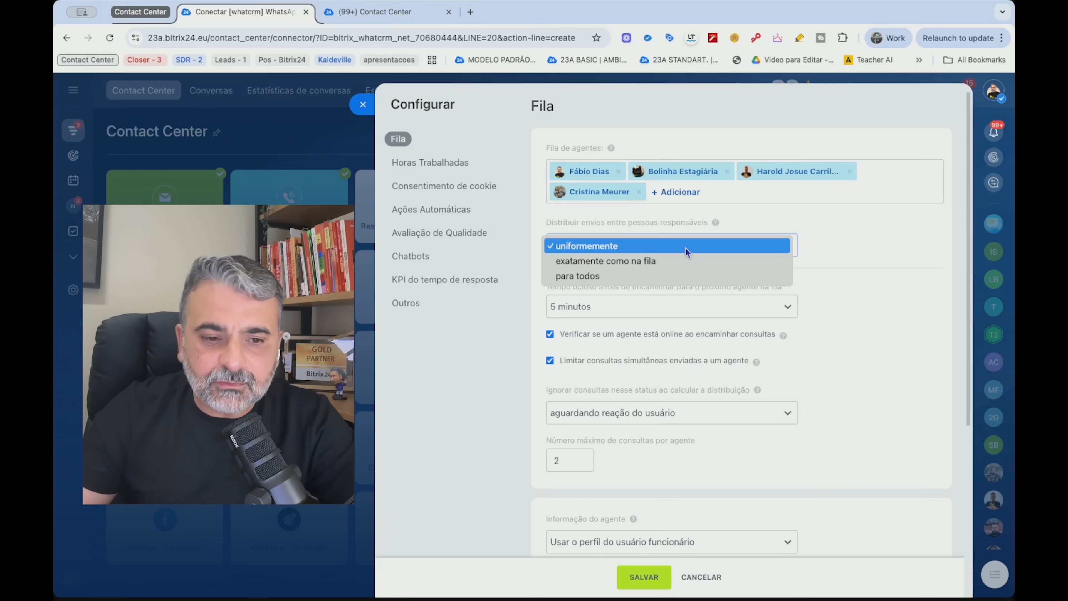
left_click(698, 264)
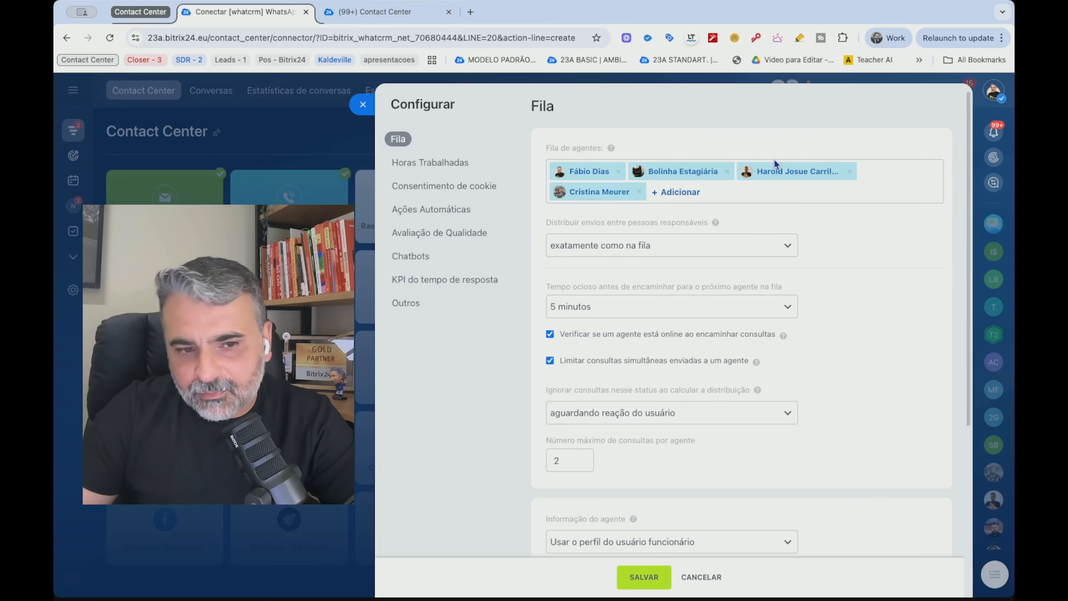
left_click(622, 311)
left_click(635, 308)
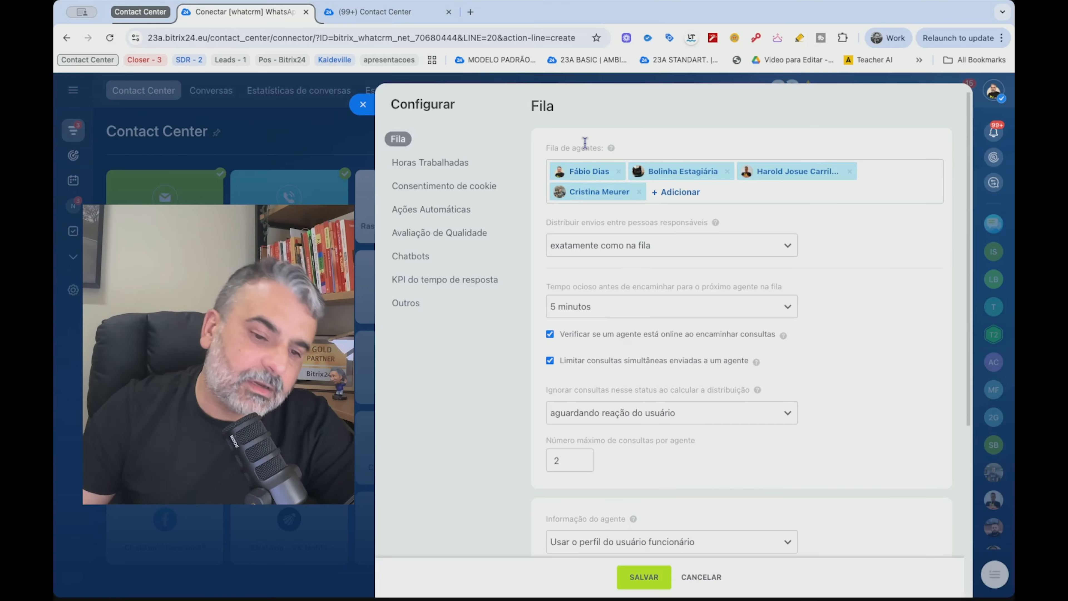
Turn off the limit on simultaneous queries per agent and set the query distribution to "para todos"
left_click(574, 358)
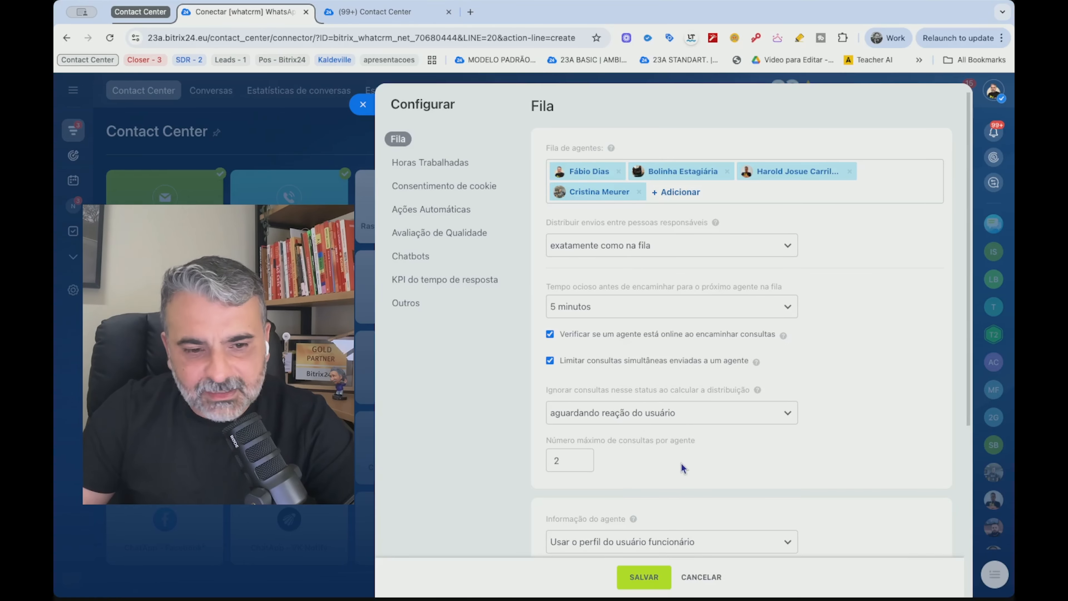
left_click(680, 246)
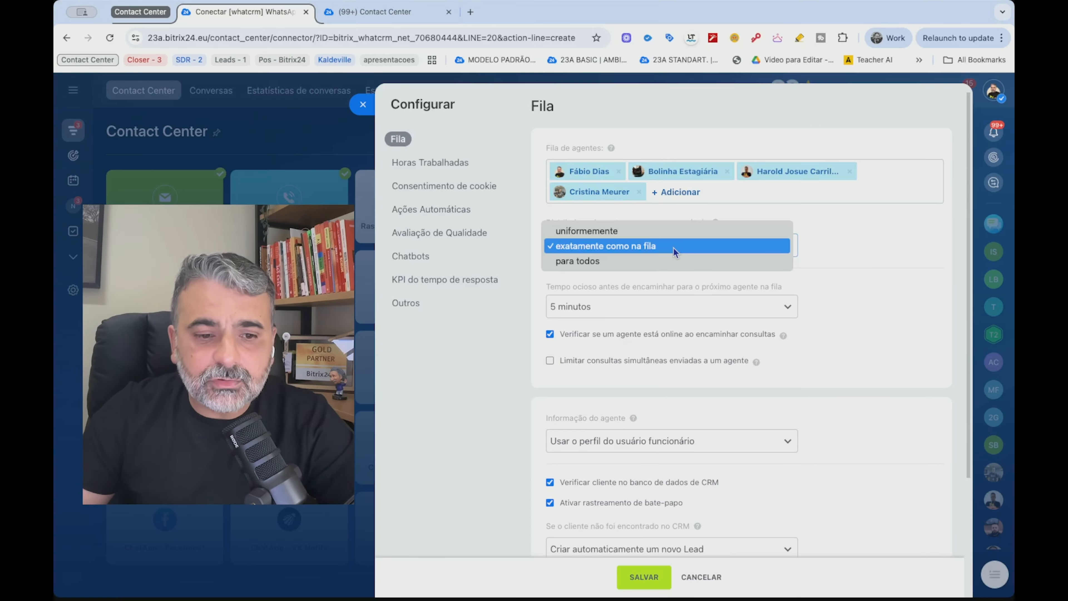
left_click(633, 266)
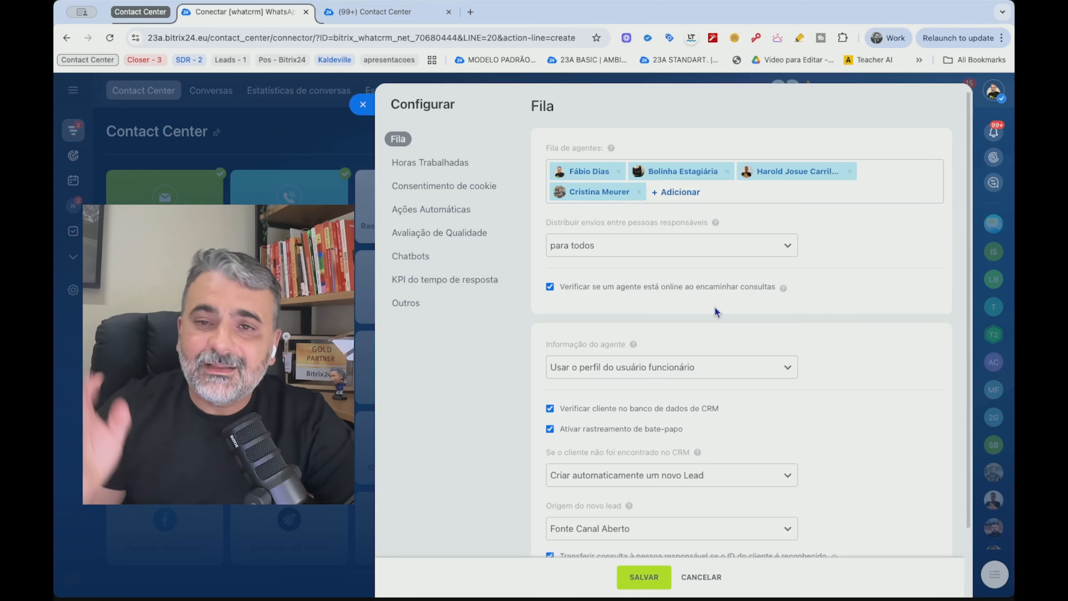
Set the agent information to "Usar entradas do Canal Aberto" and review the name and position entries for each agent
left_click_drag(803, 304, 565, 170)
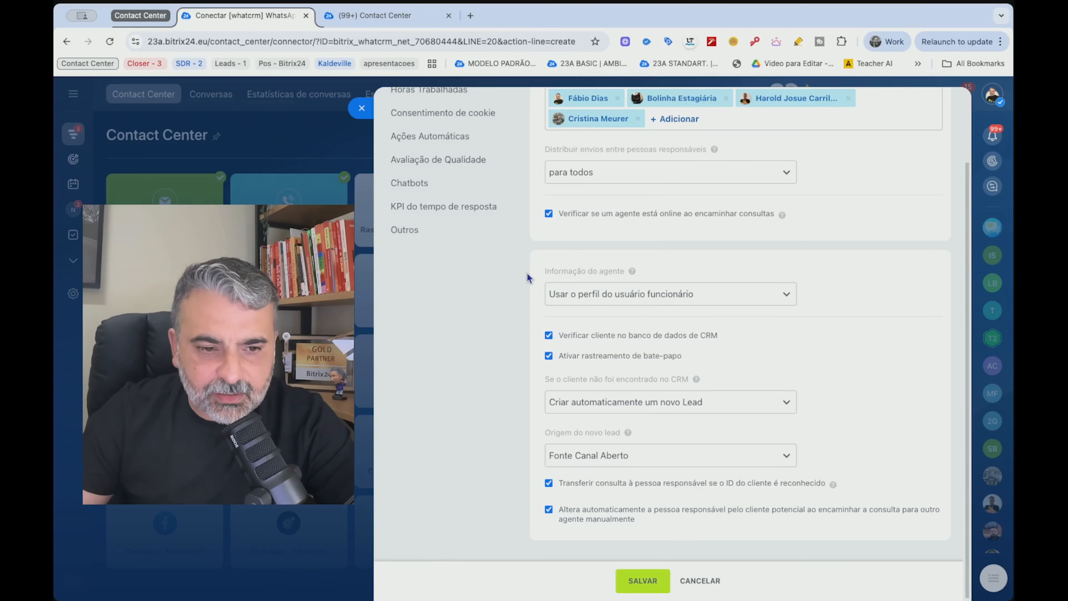
left_click(635, 296)
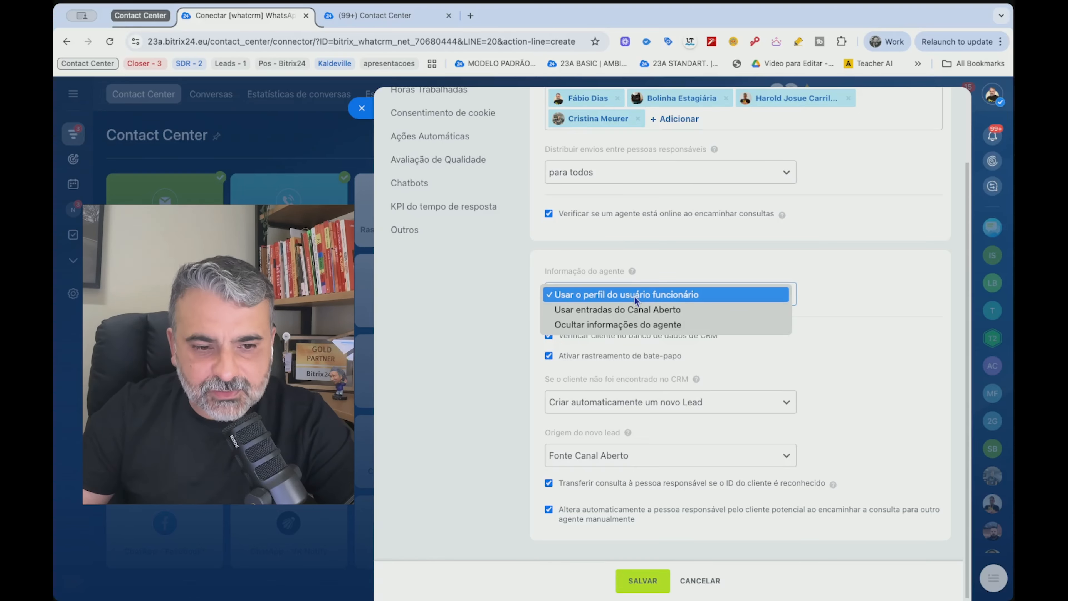
left_click(573, 310)
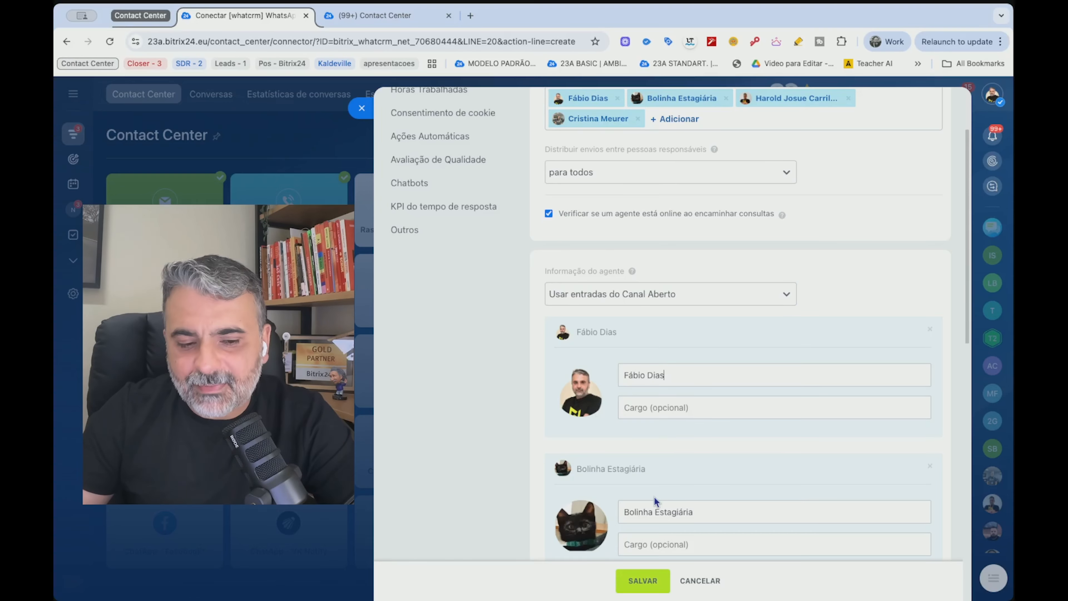
scroll(656, 501, "down", 8)
scroll(648, 320, "up", 5)
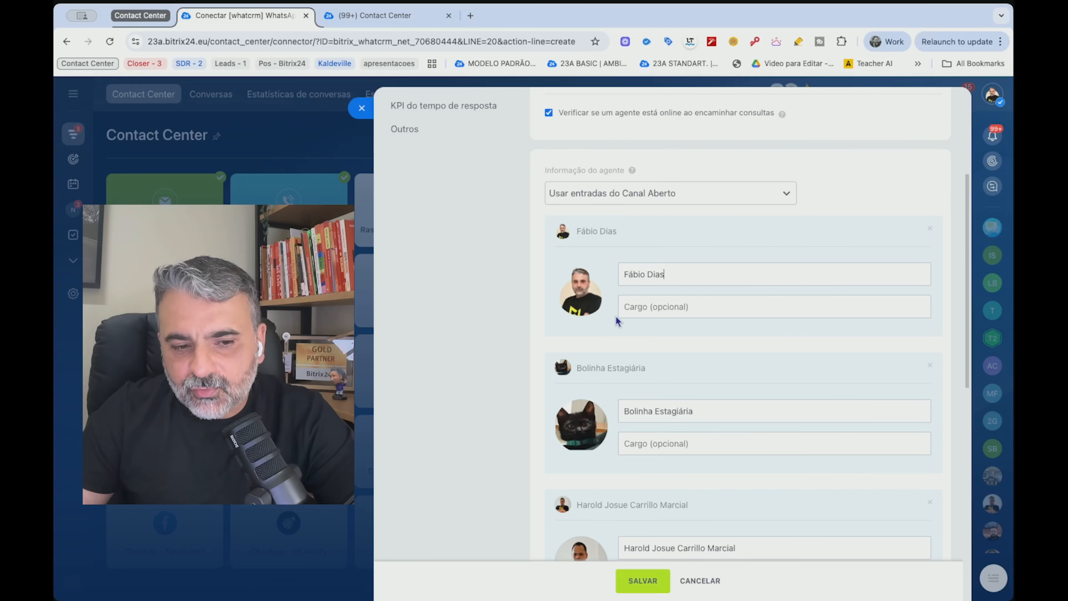
scroll(640, 458, "down", 5)
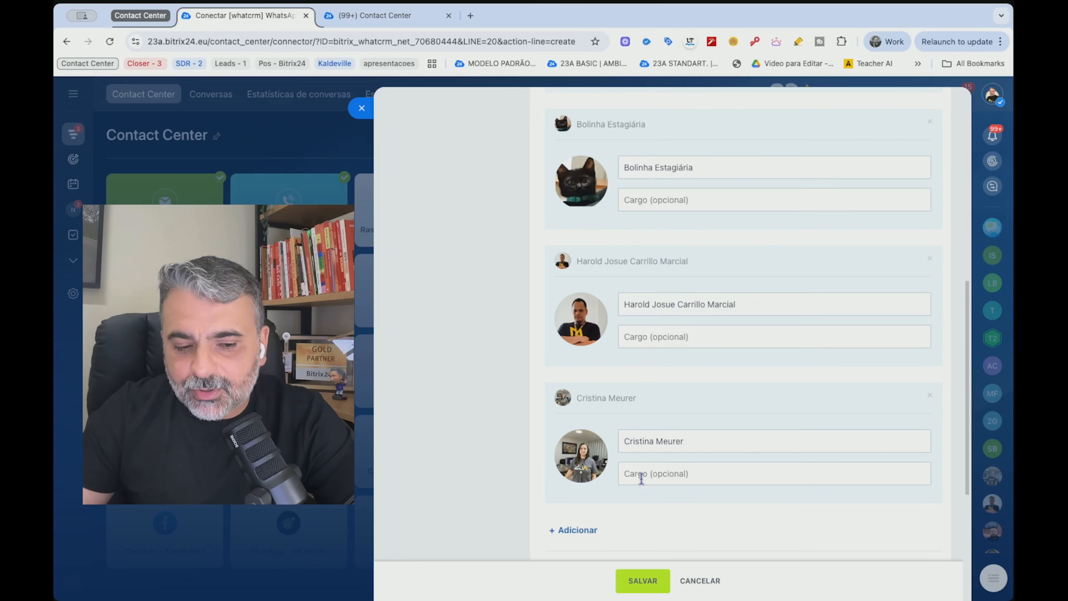
scroll(641, 479, "up", 7)
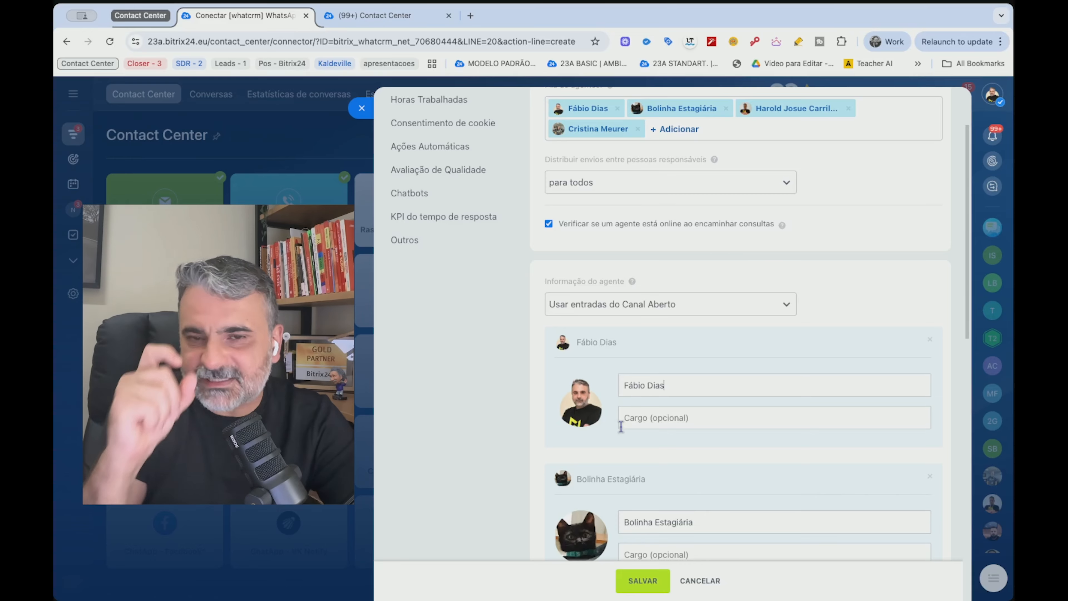
Try "Ocultar informações do agente" for the agent information and set it back to "Usar o perfil do usuário funcionário"
left_click(617, 304)
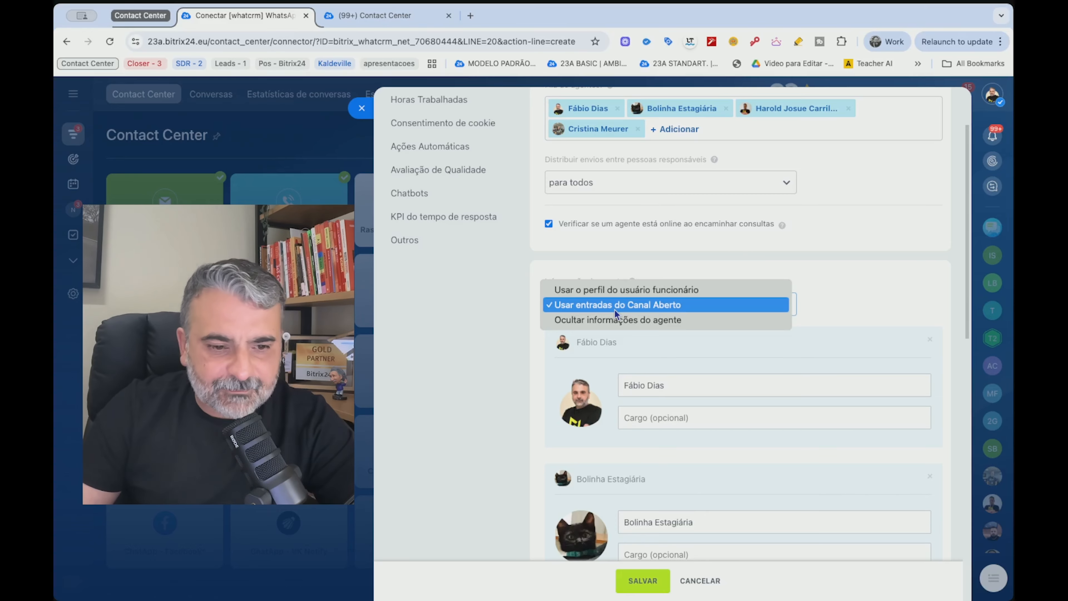
left_click(617, 321)
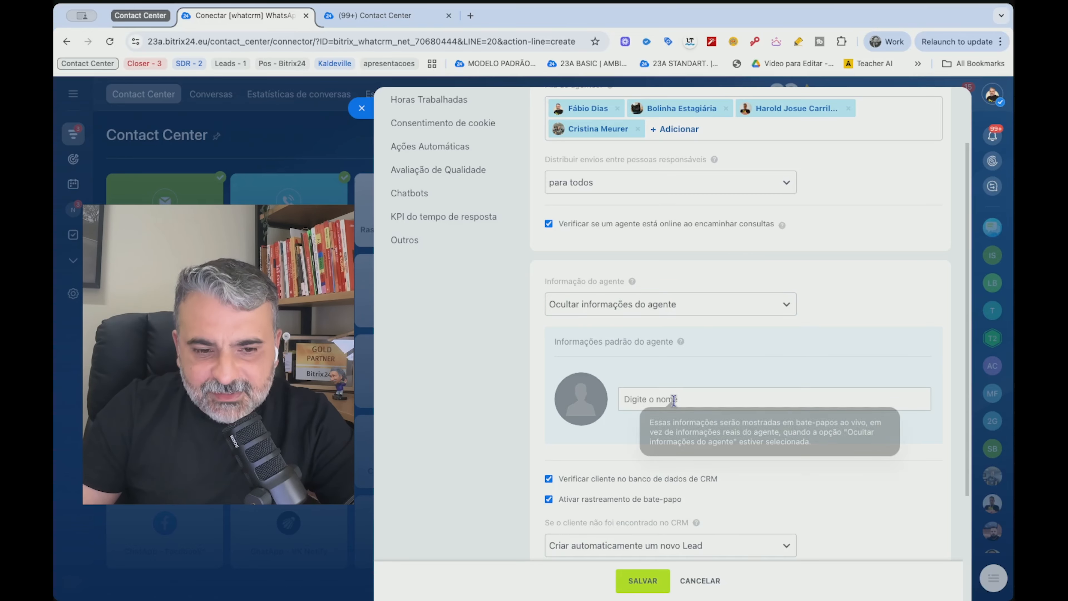
left_click(616, 312)
left_click(590, 275)
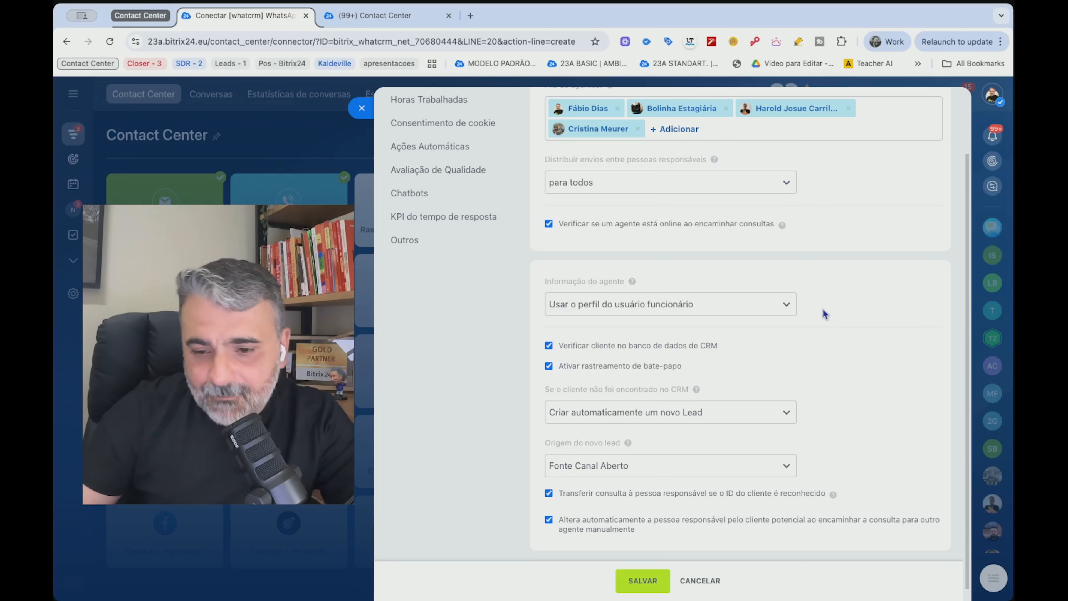
scroll(963, 145, "up", 1)
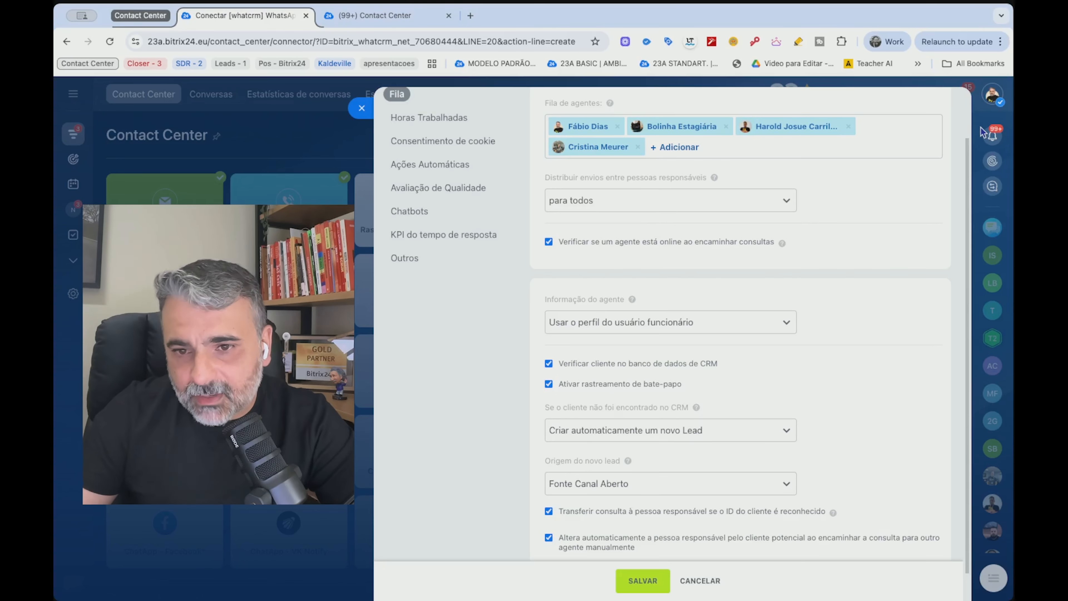
Open the signed-in user's profile from the other Contact Center page, change the surname to "| Consultor de Vendas" and save it
left_click(354, 17)
left_click(992, 95)
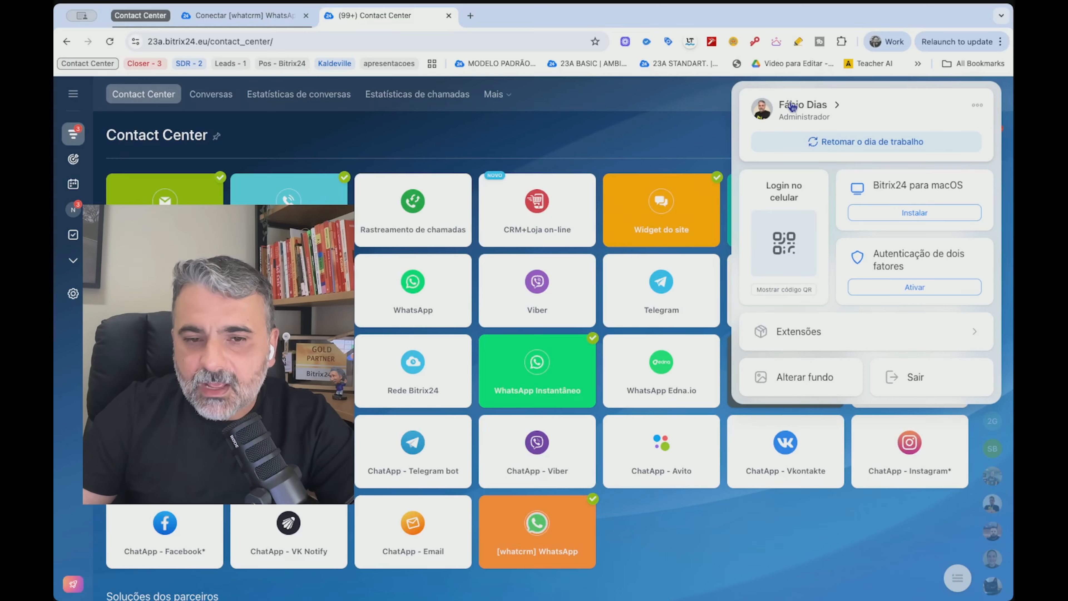
left_click(783, 110)
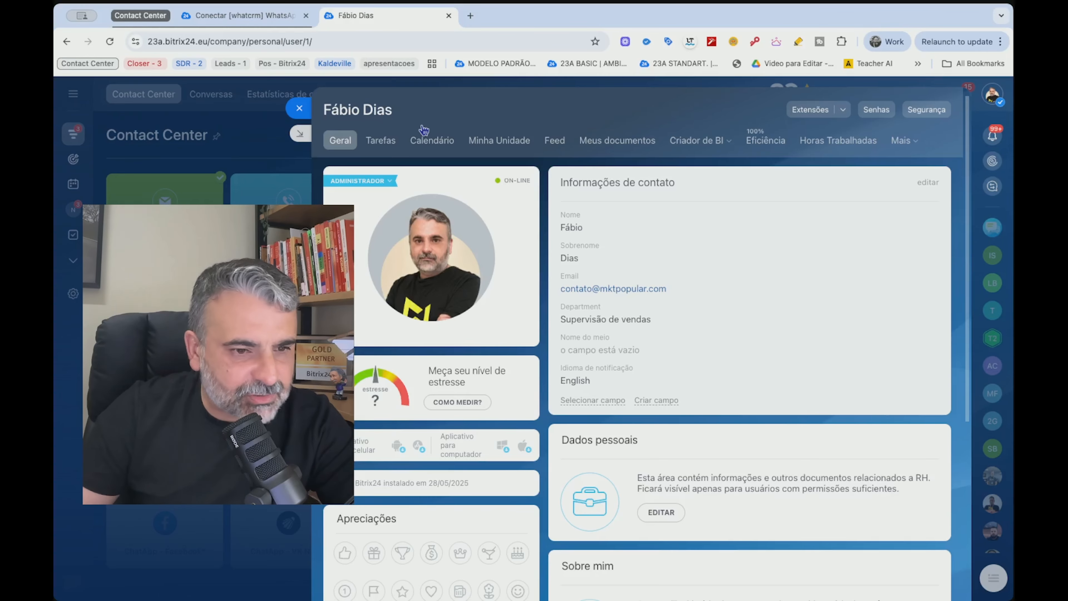
left_click(612, 230)
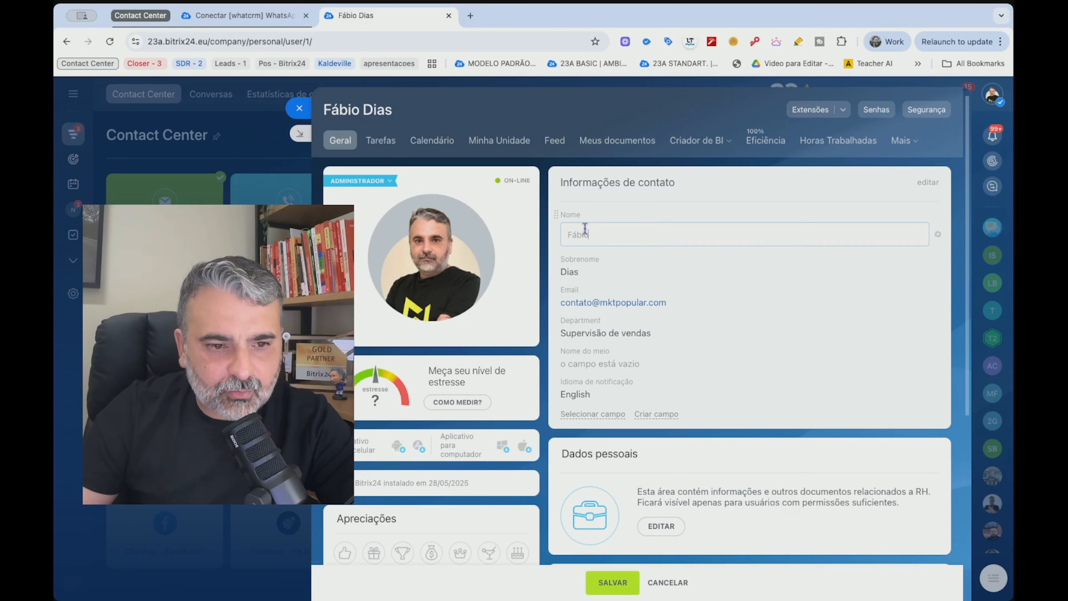
left_click(596, 270)
double_click(592, 276)
type("| Consultor de Vend")
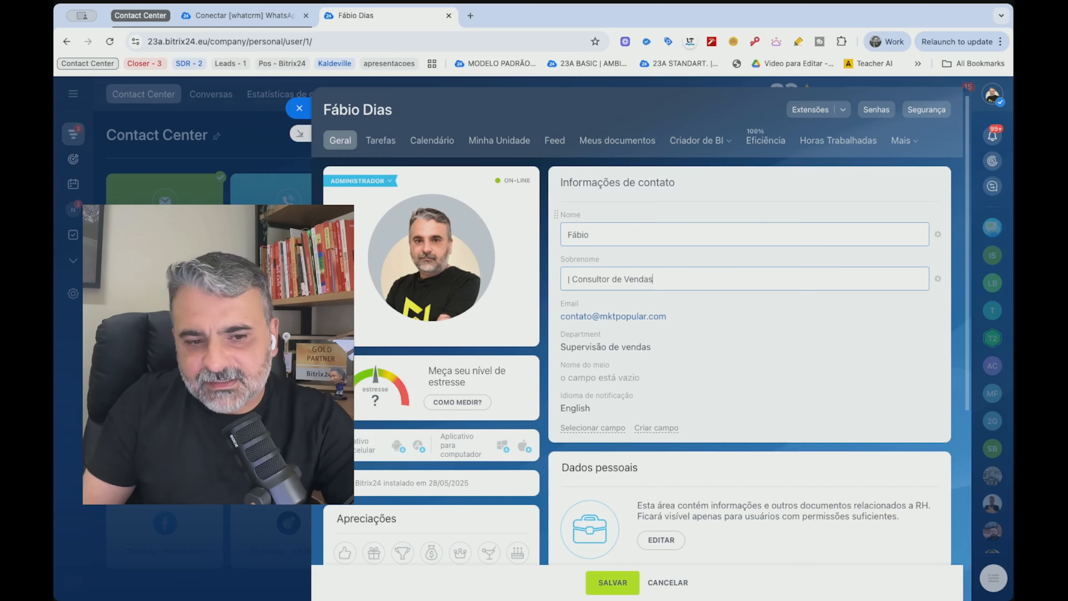
type("as")
left_click(612, 582)
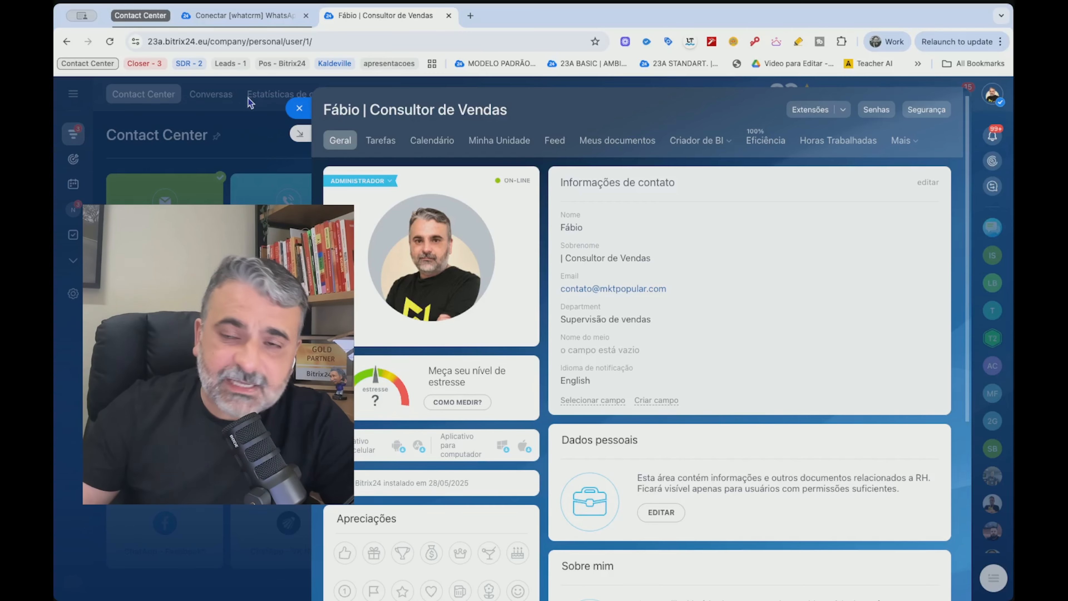
Return to the WhatsApp connector configuration and review the agent information options
left_click(241, 16)
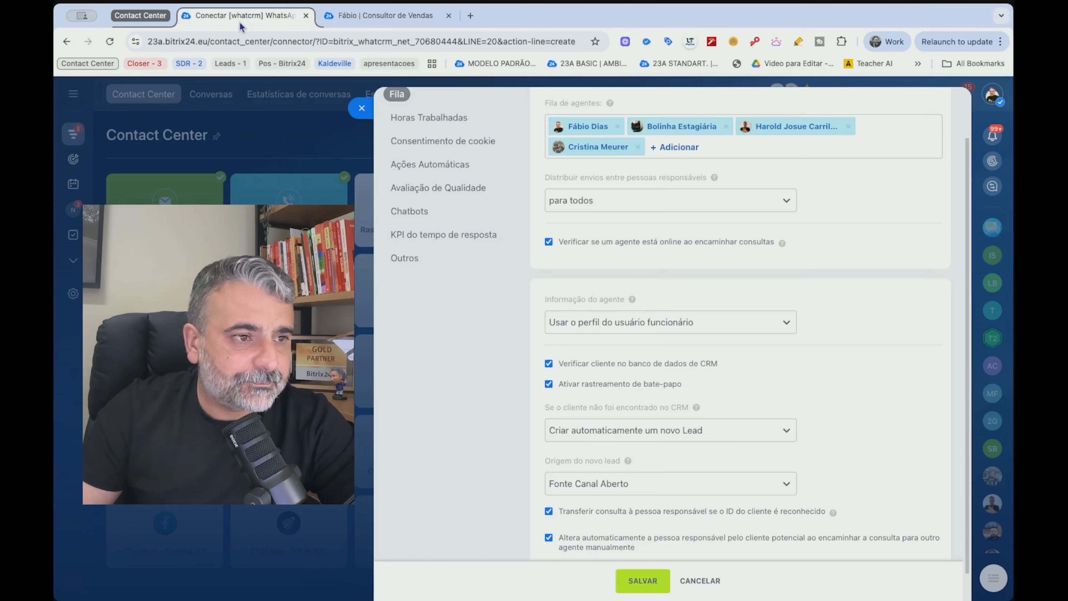
scroll(892, 368, "down", 1)
left_click(622, 320)
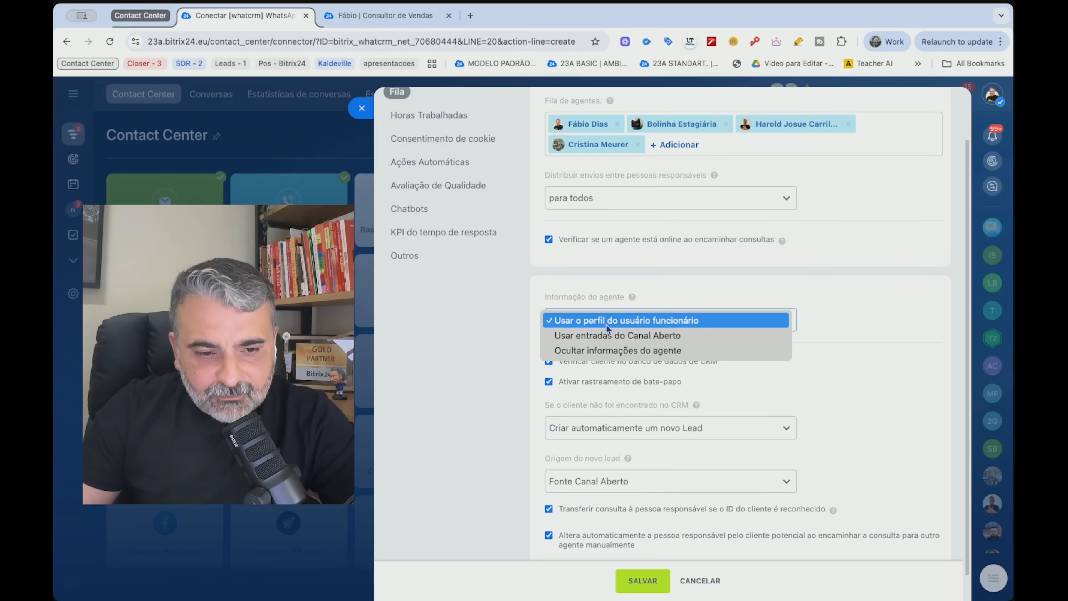
left_click(874, 365)
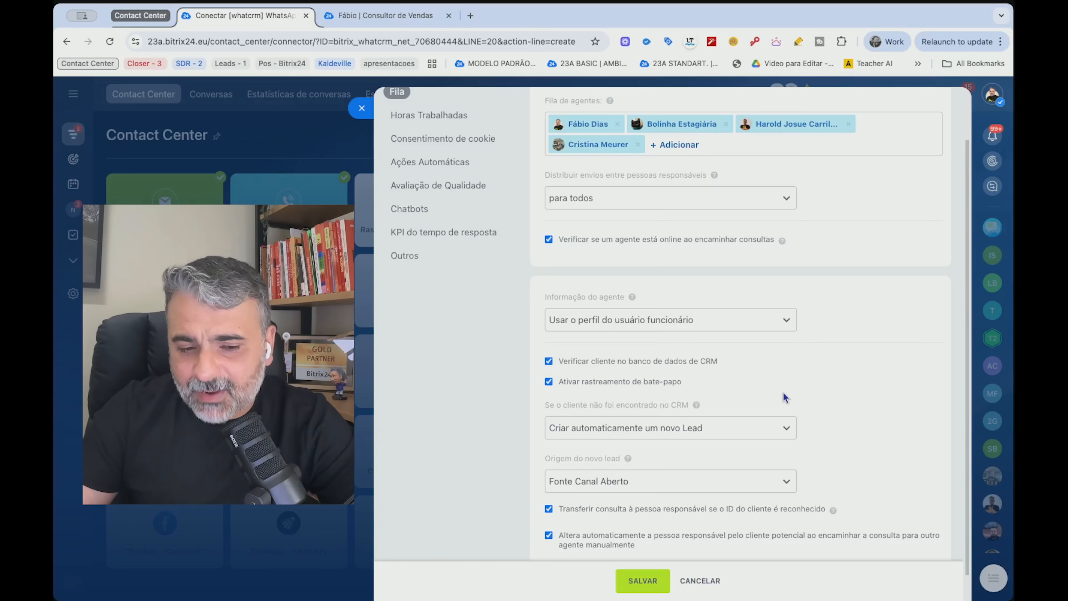
Turn "Ativar rastreamento de bate-papo" off and on again
left_click(569, 381)
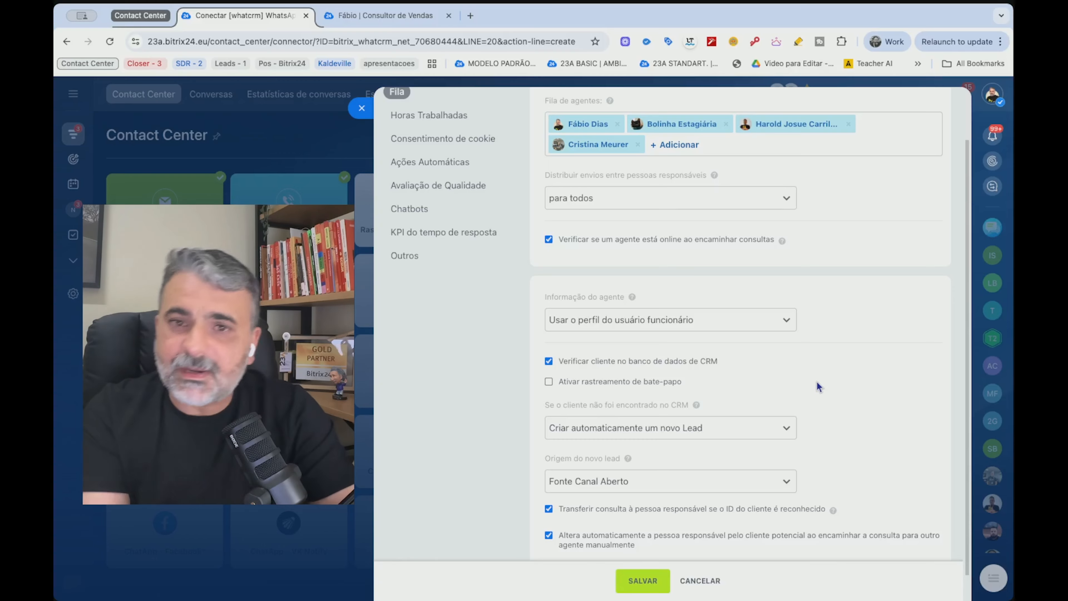
left_click(548, 381)
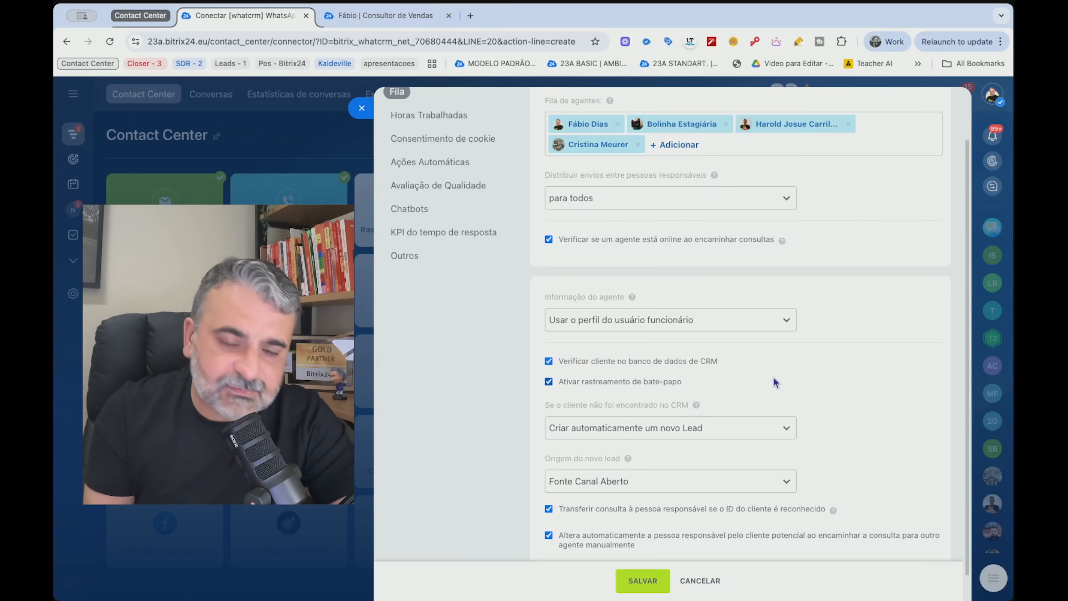
Review the choices for handling a client who is not found in the CRM
scroll(818, 387, "down", 1)
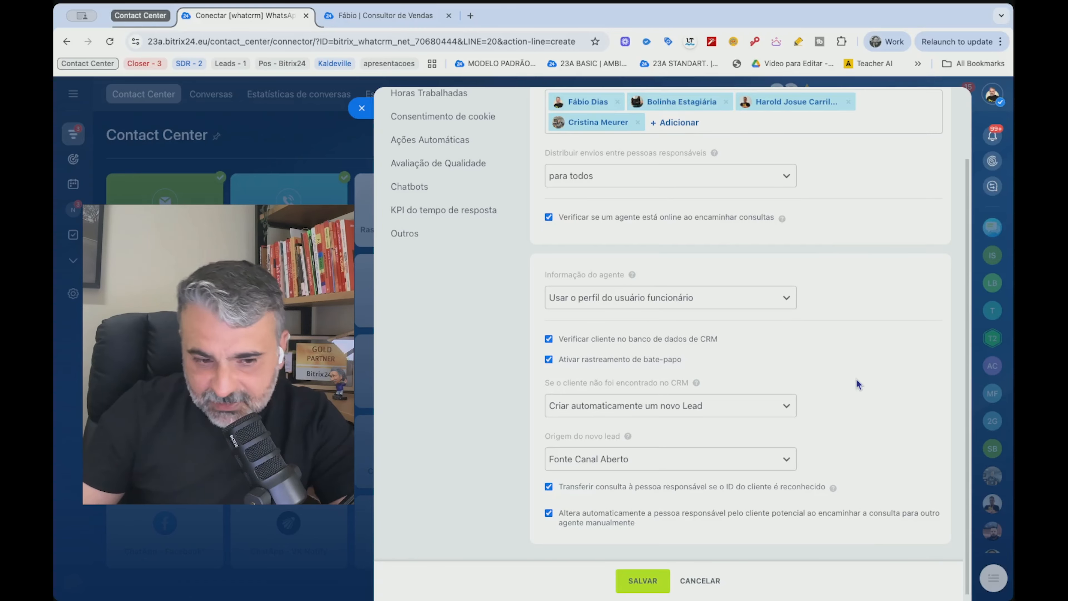
left_click_drag(538, 370, 794, 378)
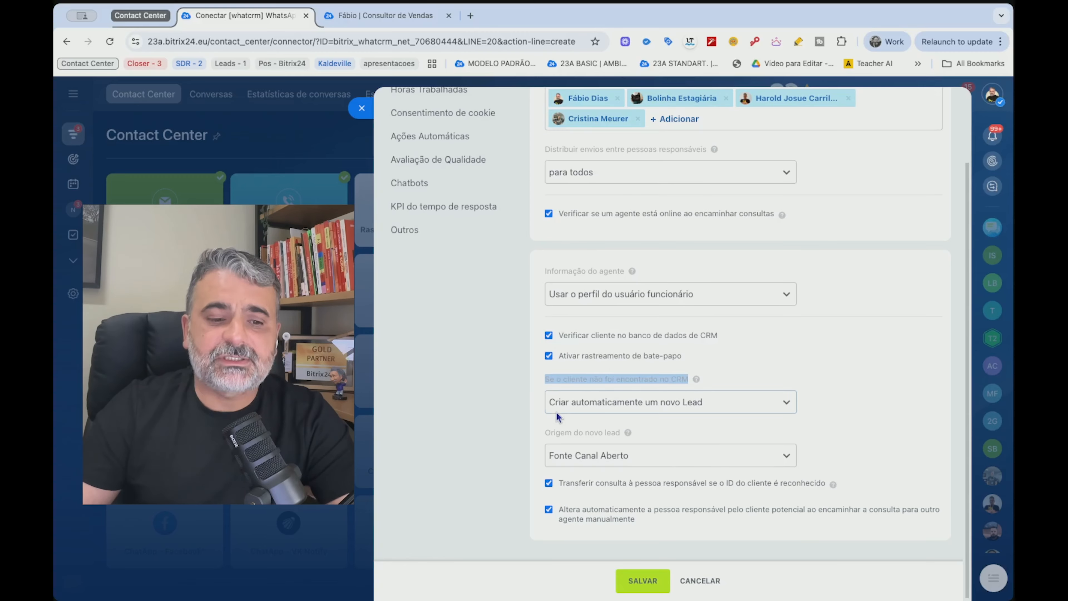
left_click(588, 412)
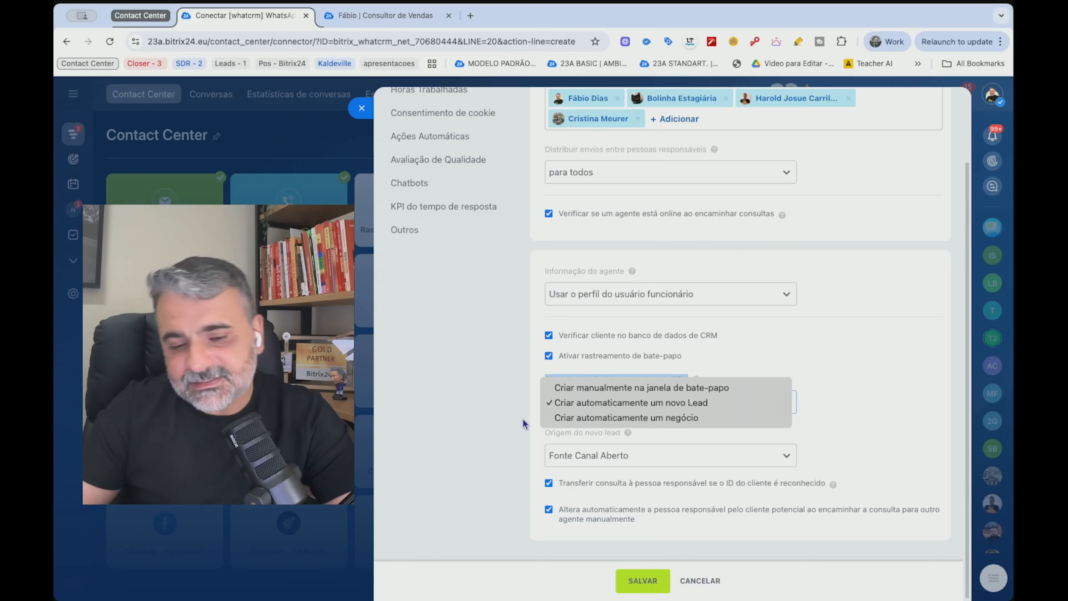
left_click(511, 418)
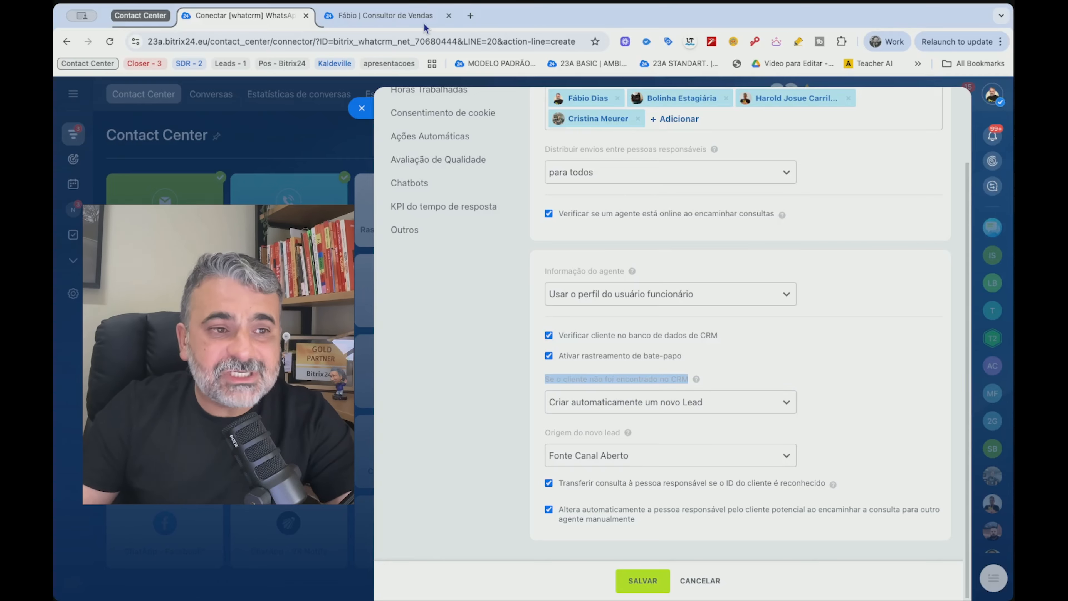
Close the user profile in the other tab and view the CRM deals board for Pipeline 01
left_click(382, 15)
left_click(299, 108)
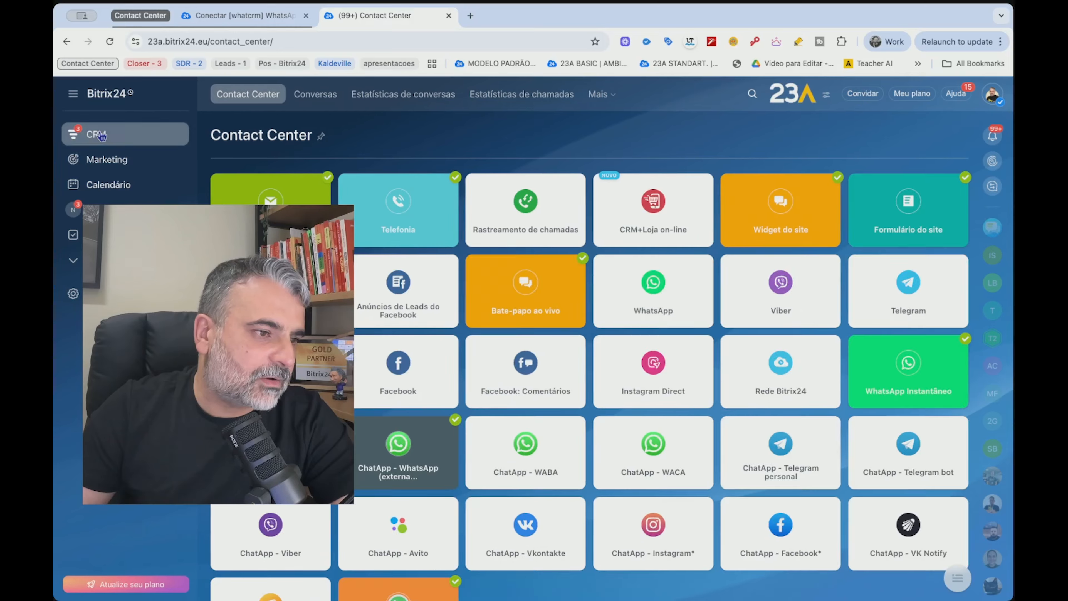
left_click(93, 141)
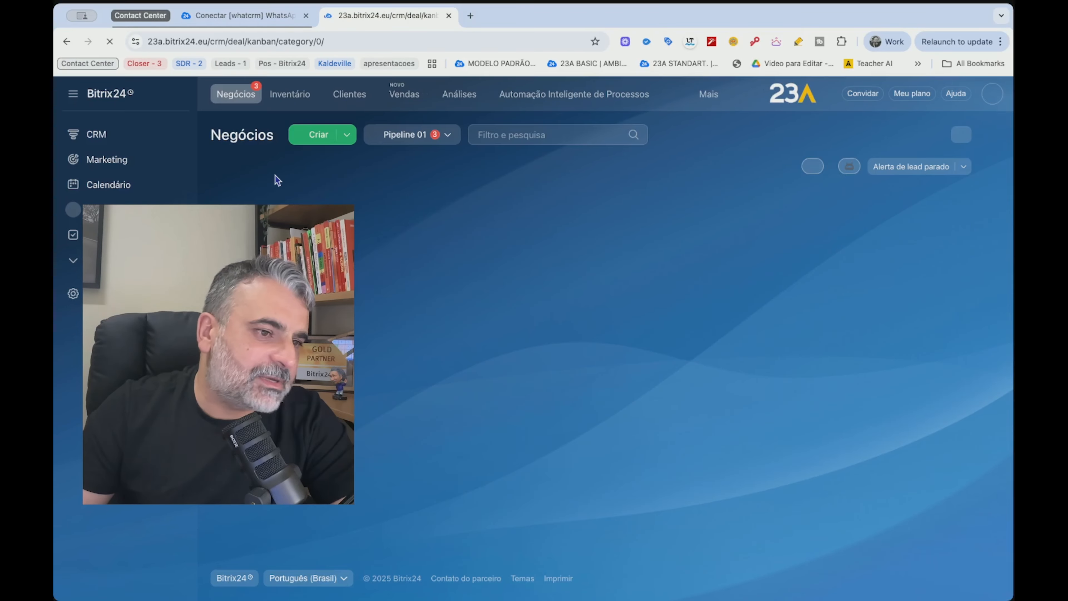
left_click(681, 94)
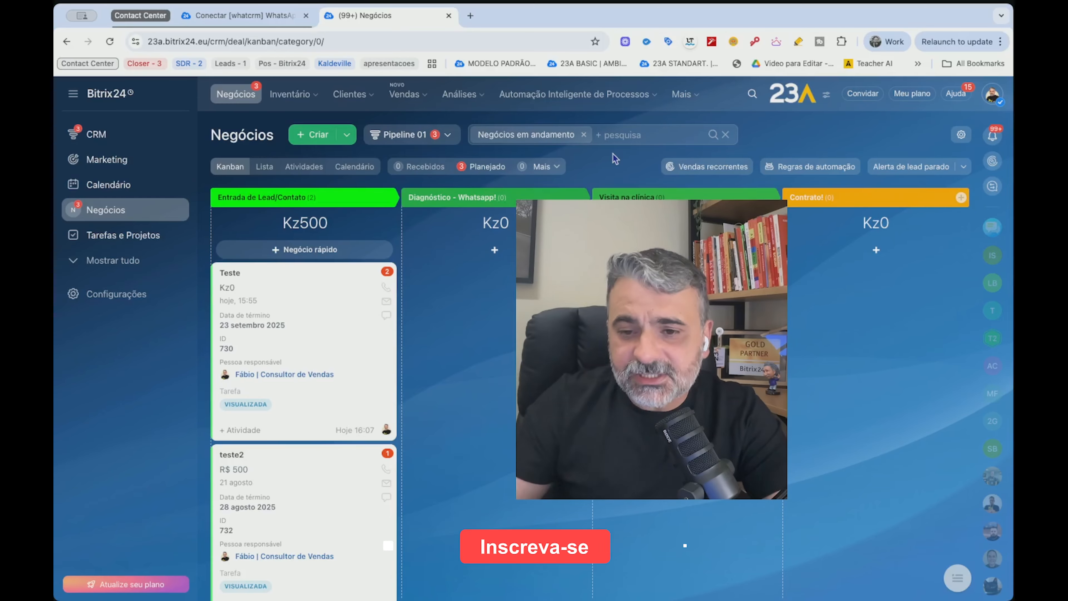
Open the ongoing guest chat from the deals page and show its additional actions to locate "Salvar em CRM"
left_click(992, 228)
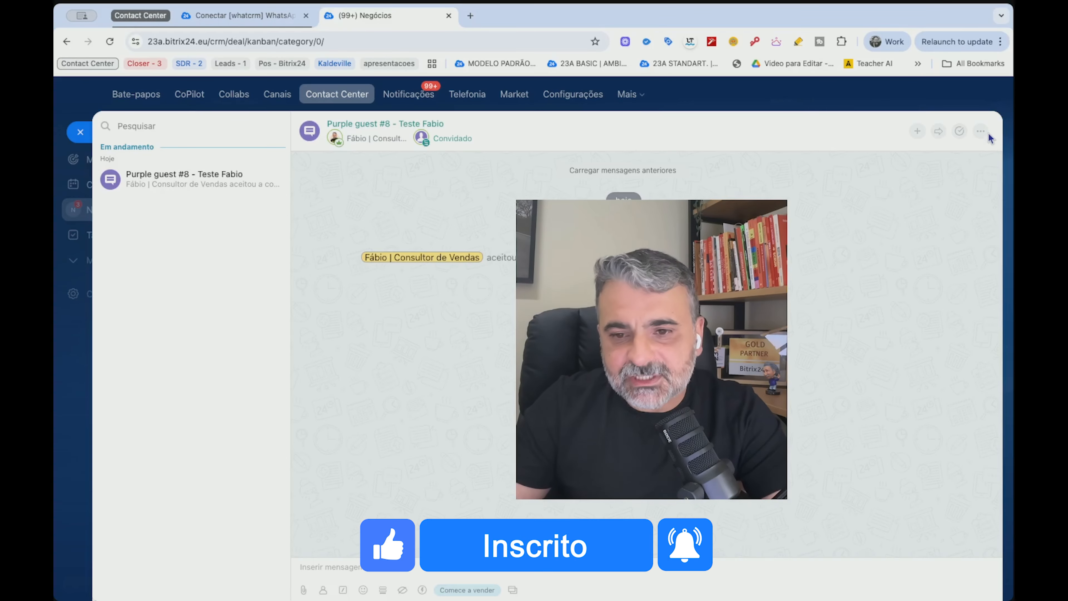
left_click(981, 131)
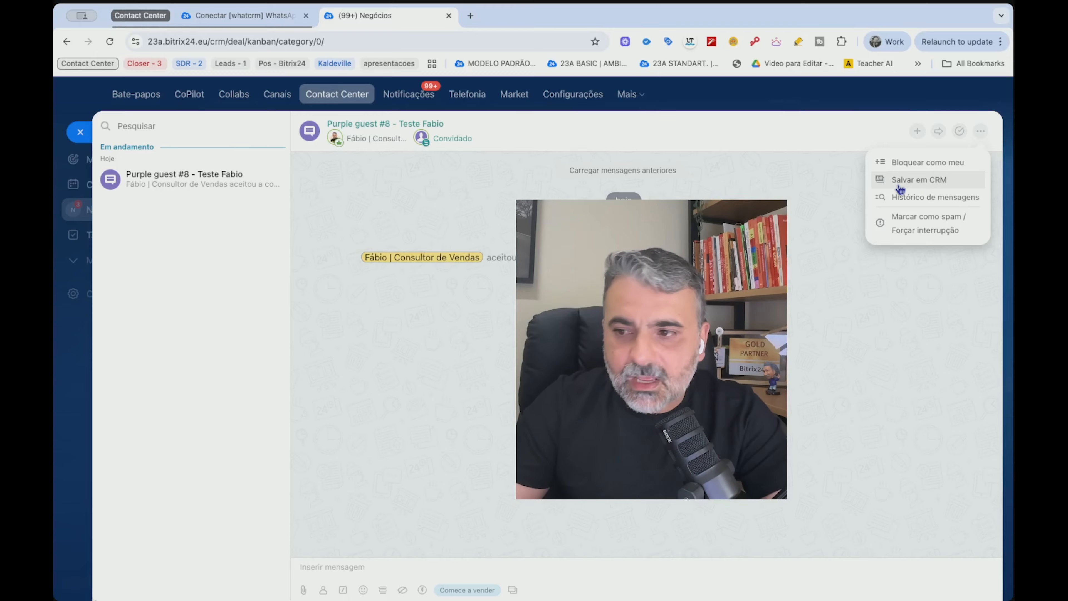
Return to the connector settings tab and review the lead source choices under "Origem do novo lead"
left_click(227, 20)
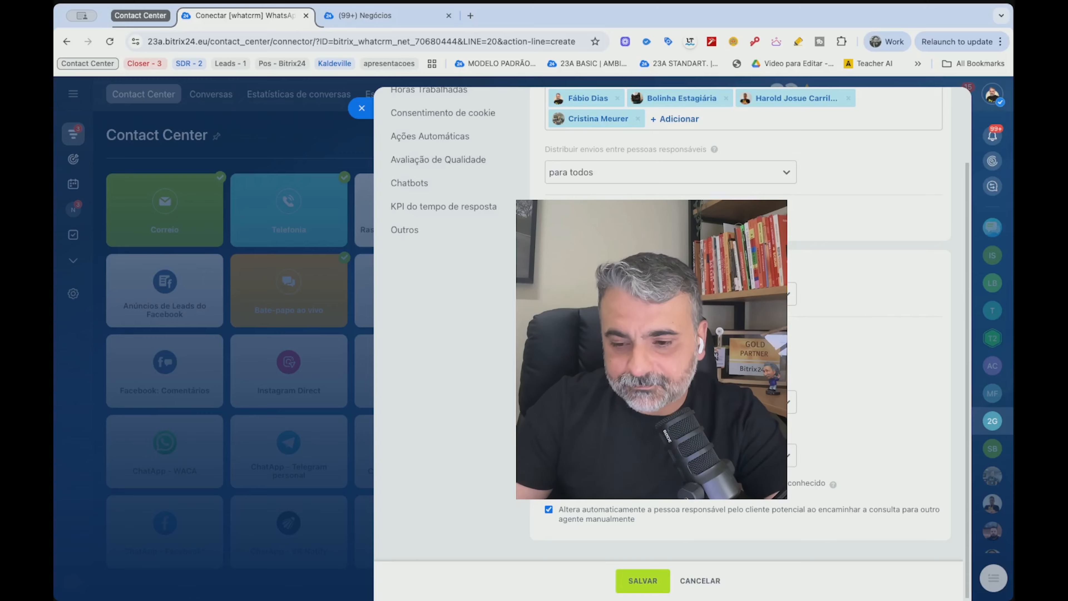
triple_click(585, 380)
left_click(586, 379)
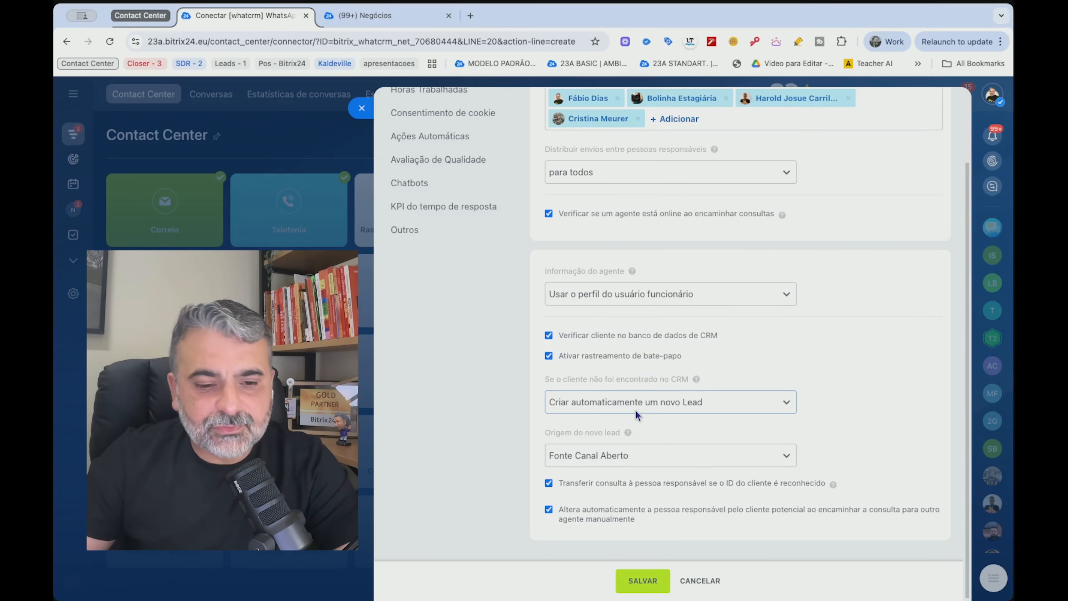
left_click(707, 461)
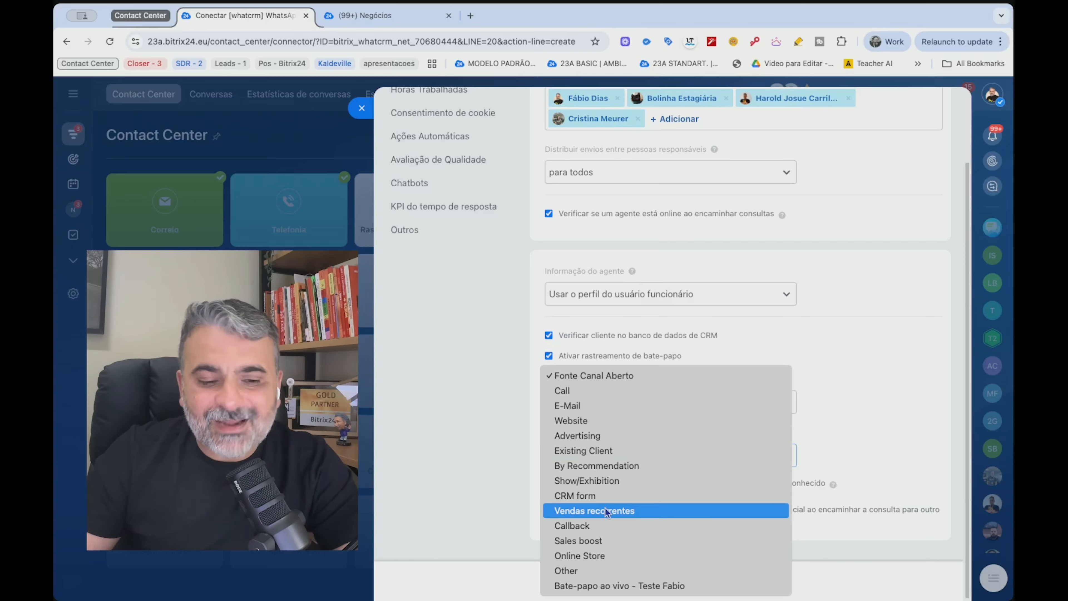
left_click(462, 422)
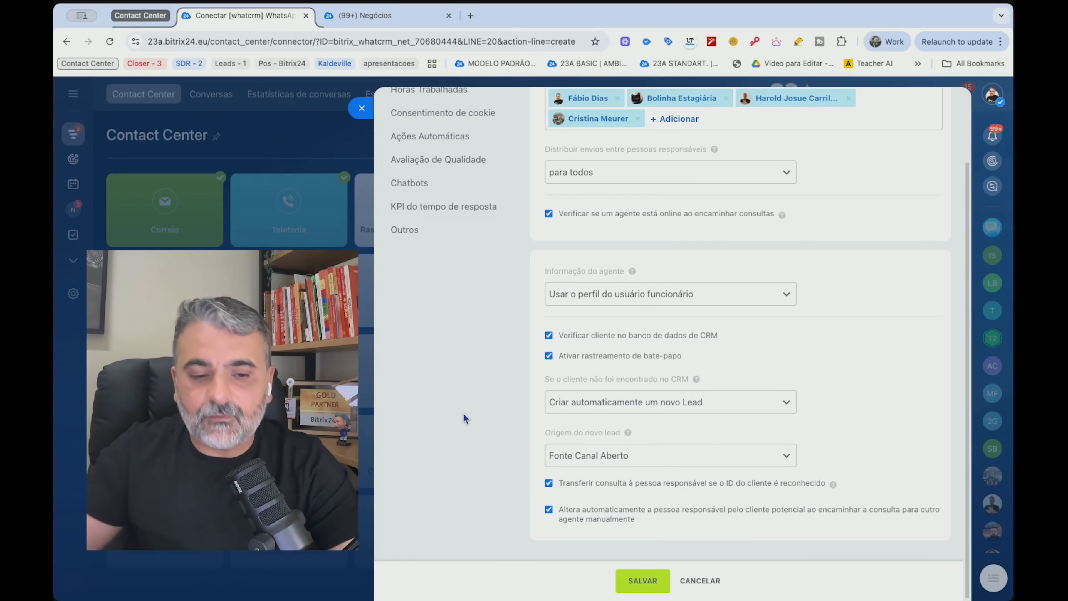
left_click(575, 456)
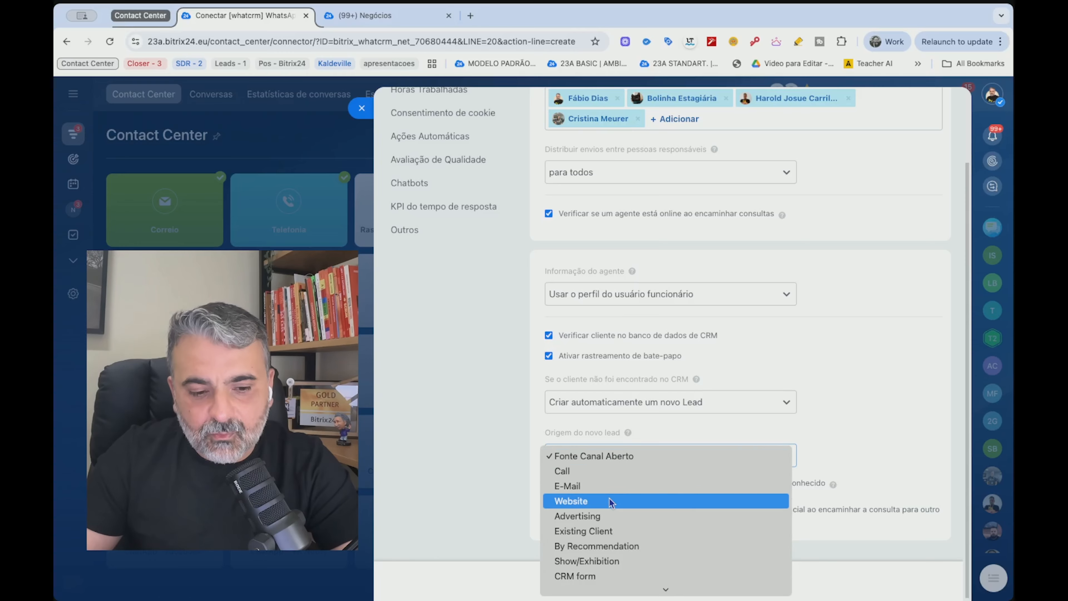
scroll(610, 505, "down", 4)
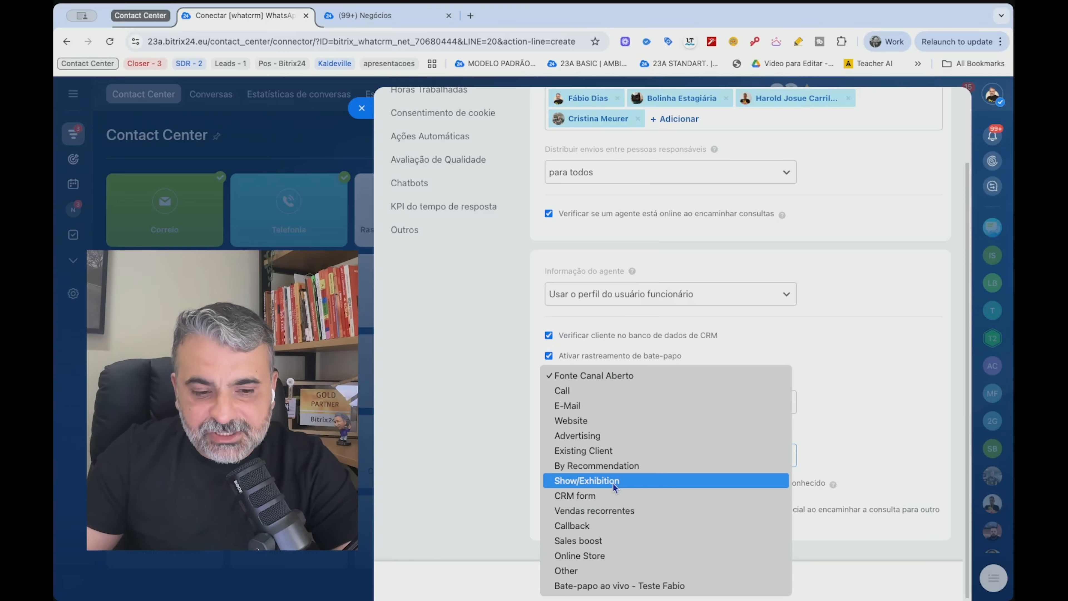
left_click(519, 416)
left_click(633, 457)
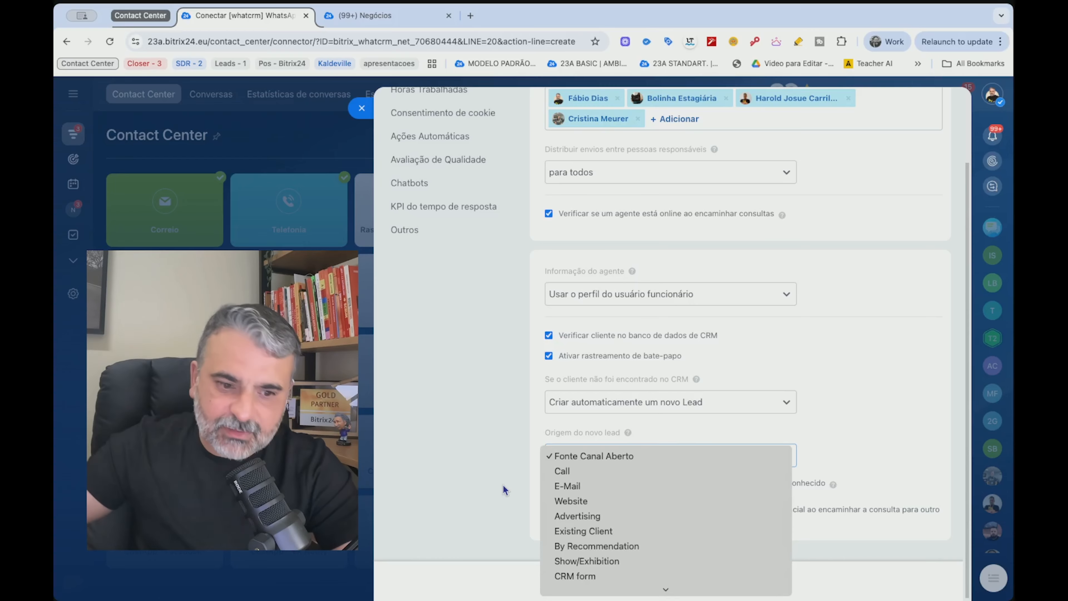
left_click(494, 443)
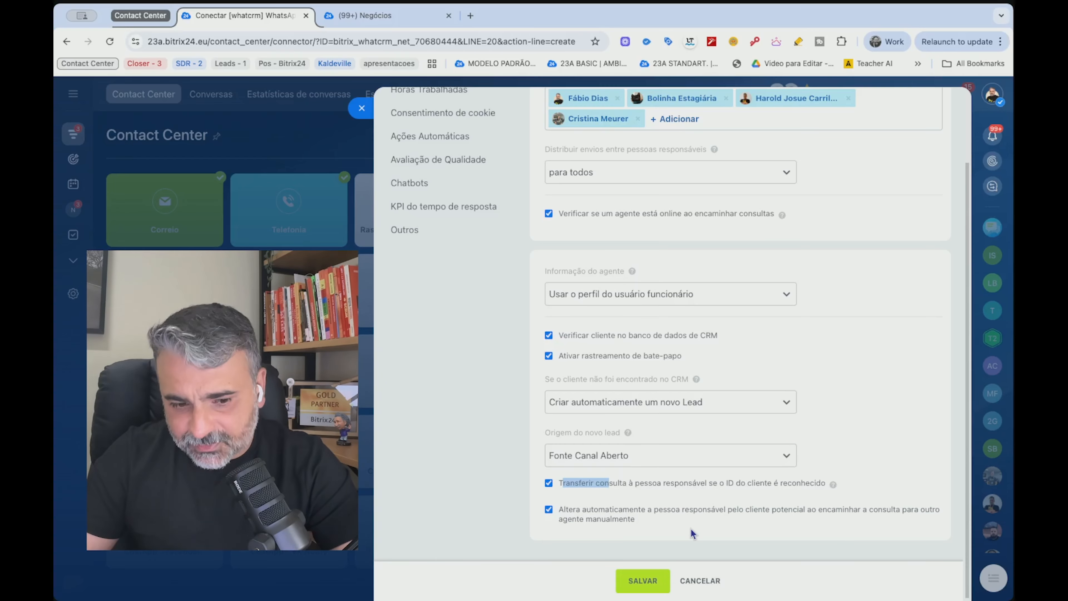
Examine the options for transferring a query to the responsible person when the client ID is recognised and for changing the lead's responsible person
left_click_drag(697, 523, 593, 513)
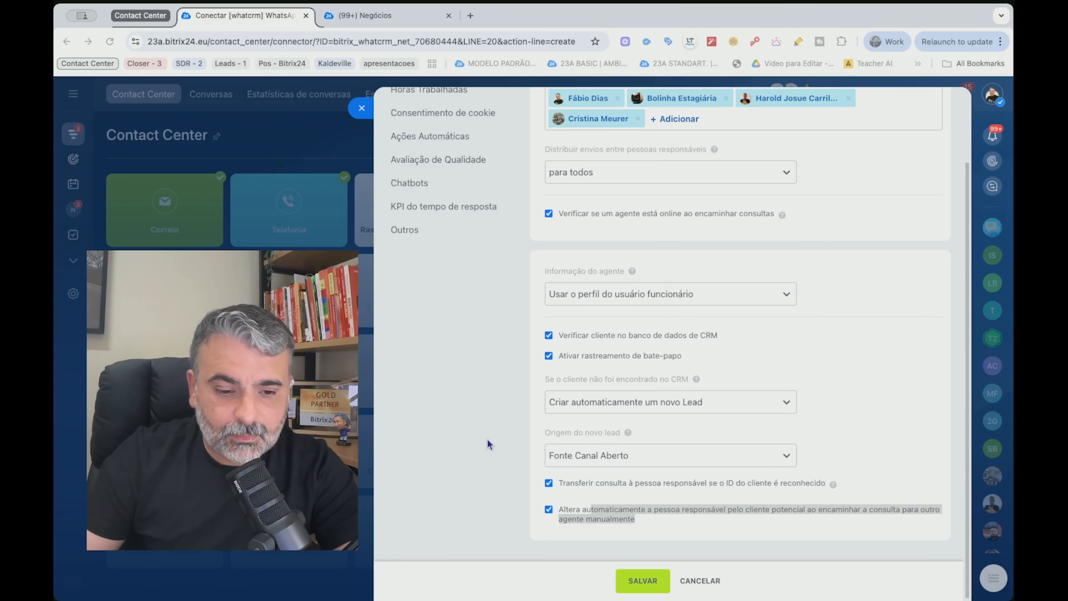
left_click(608, 498)
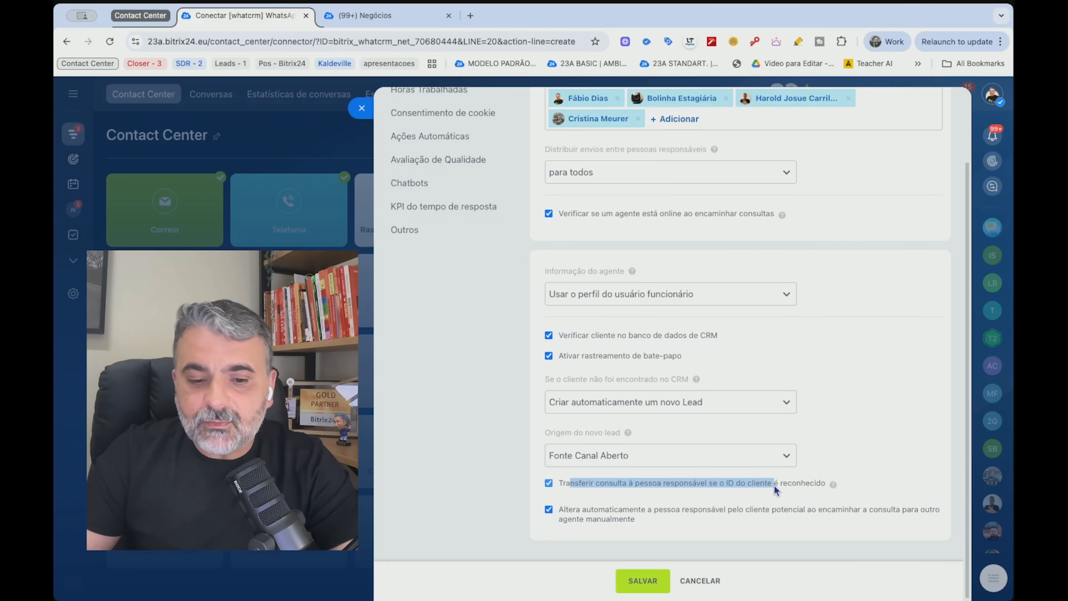
left_click_drag(786, 486, 808, 488)
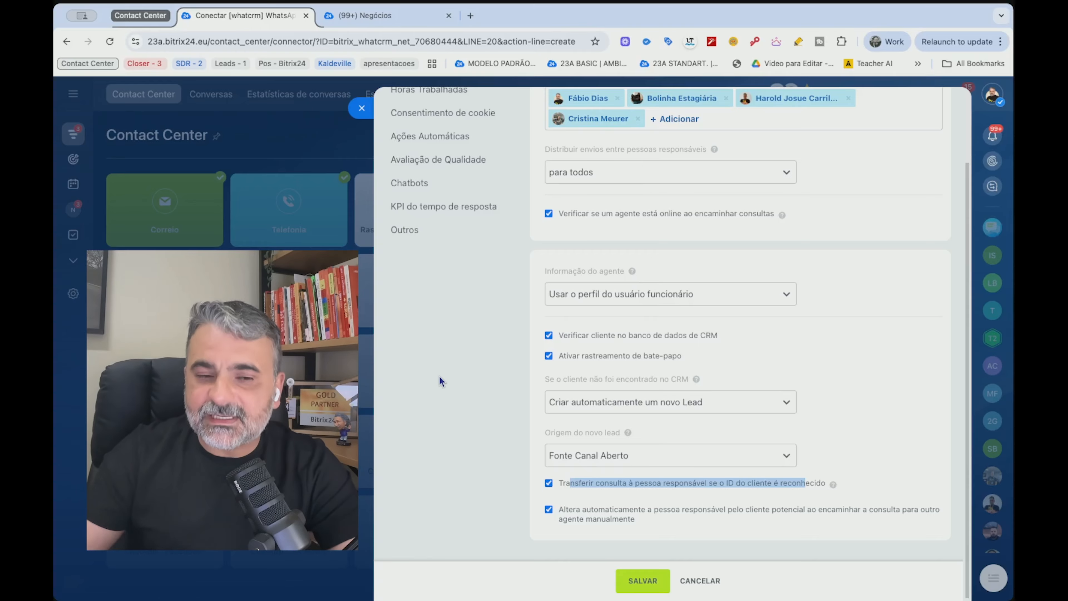
scroll(643, 152, "up", 3)
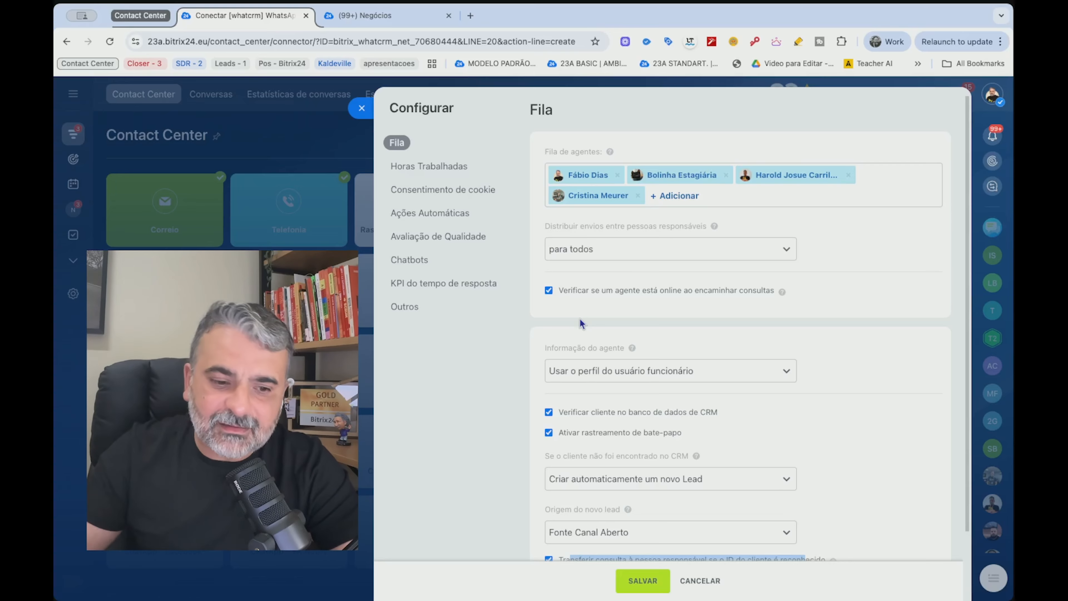
scroll(681, 391, "down", 1)
scroll(681, 392, "down", 3)
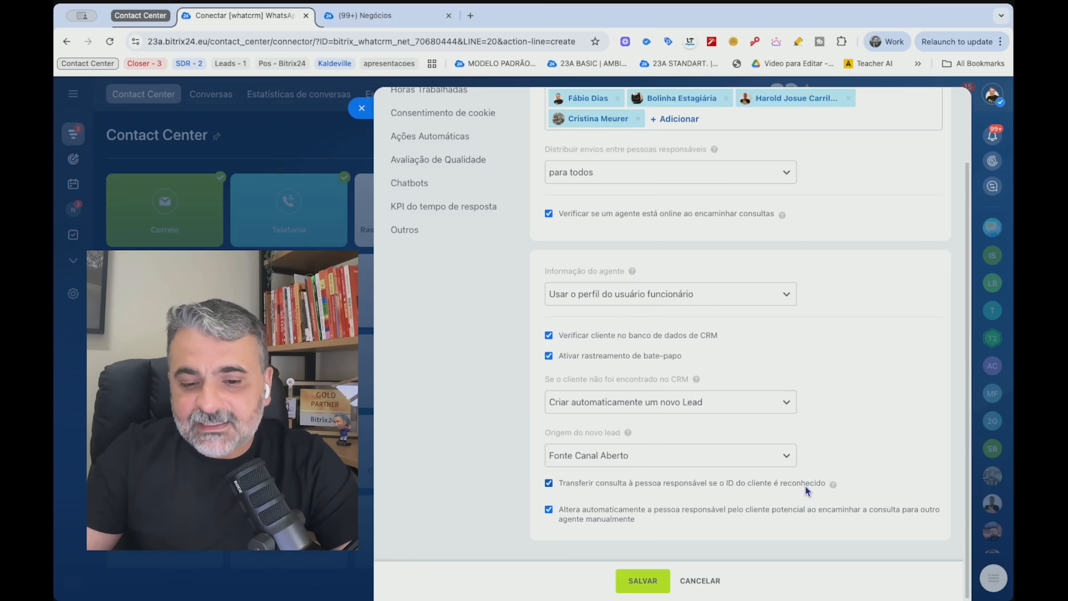
left_click_drag(805, 484, 680, 483)
left_click(407, 385)
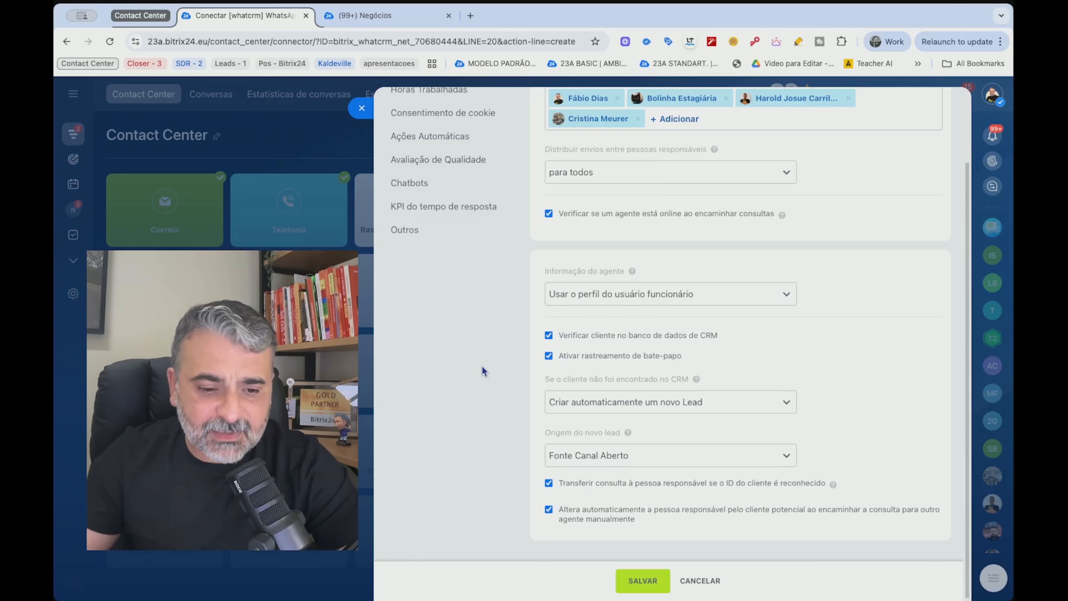
Turn the option that automatically changes the lead's responsible person on manual forwarding off and on again
left_click_drag(590, 515, 576, 509)
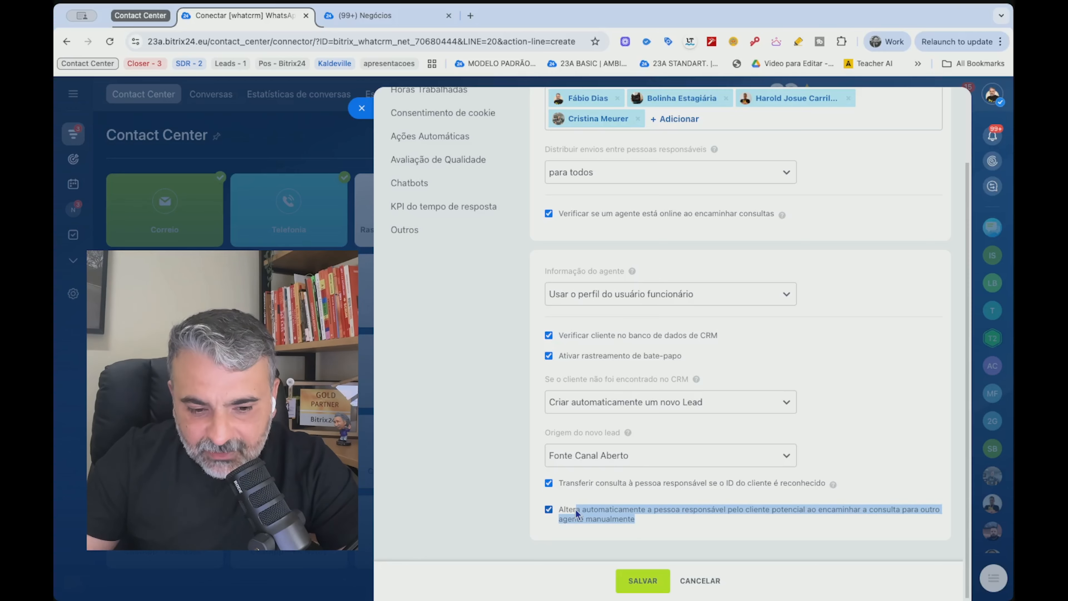
left_click(763, 517)
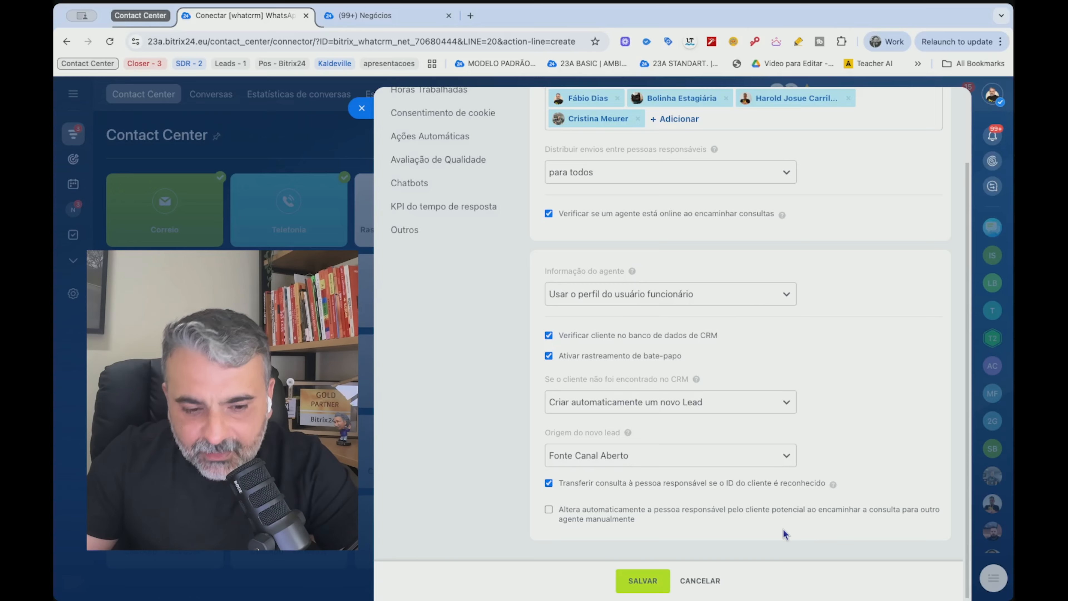
left_click_drag(721, 529, 567, 508)
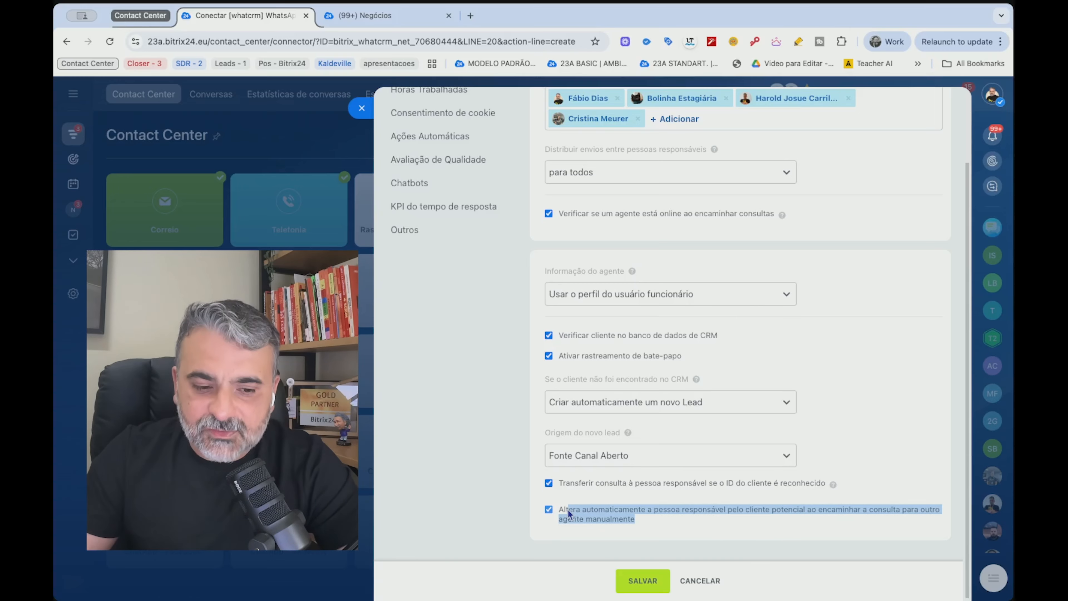
left_click(445, 481)
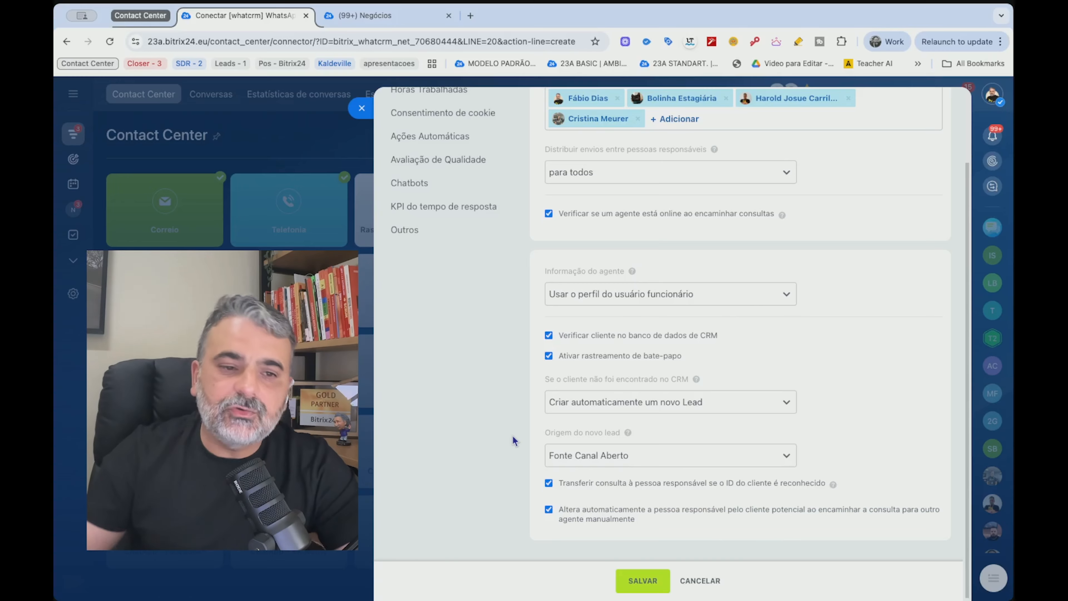
scroll(618, 157, "up", 3)
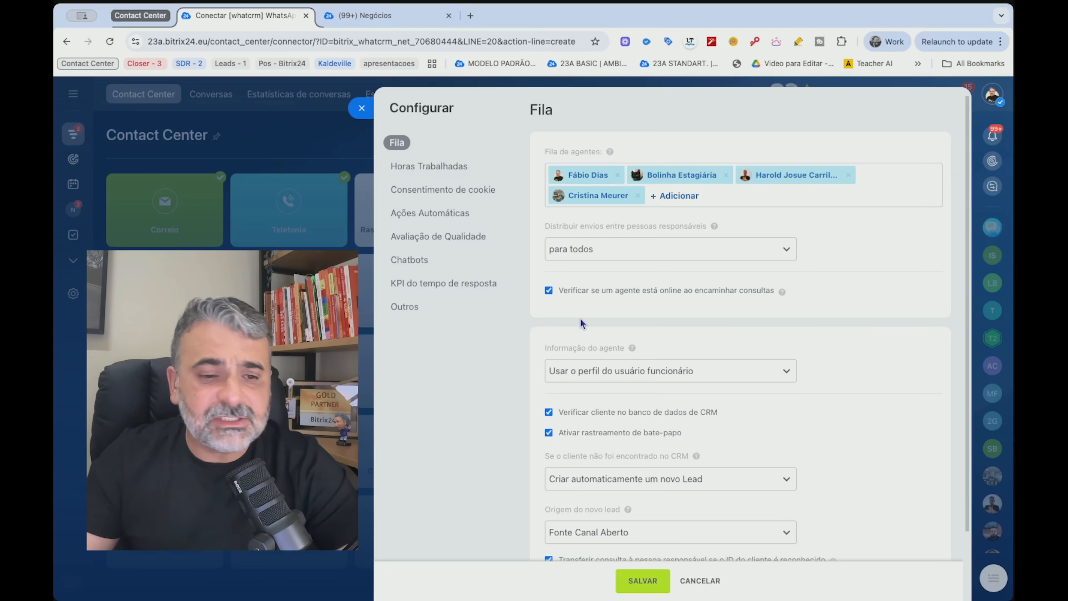
scroll(580, 319, "down", 2)
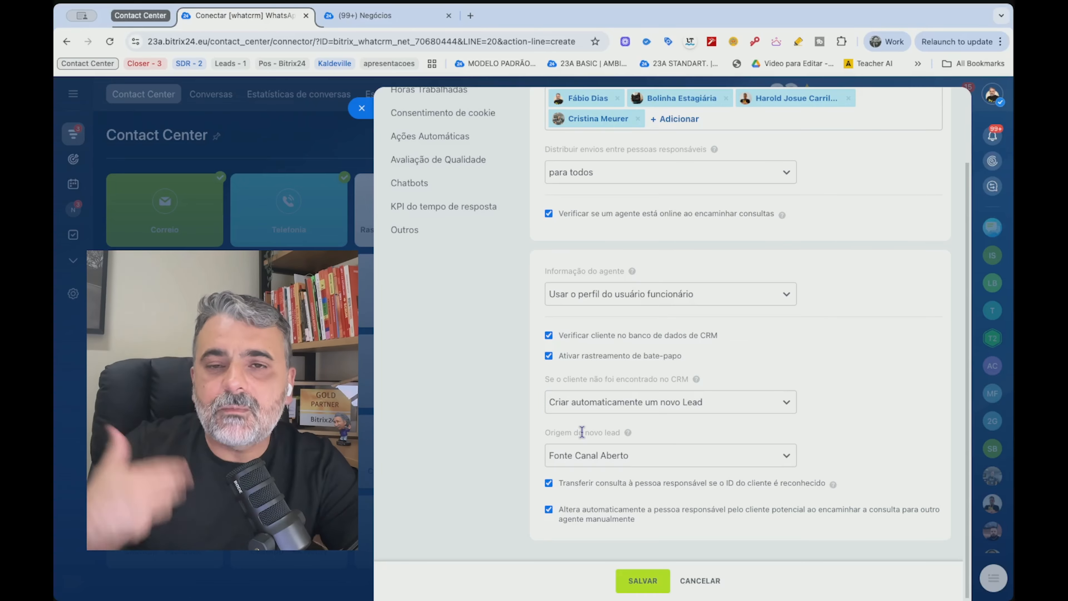